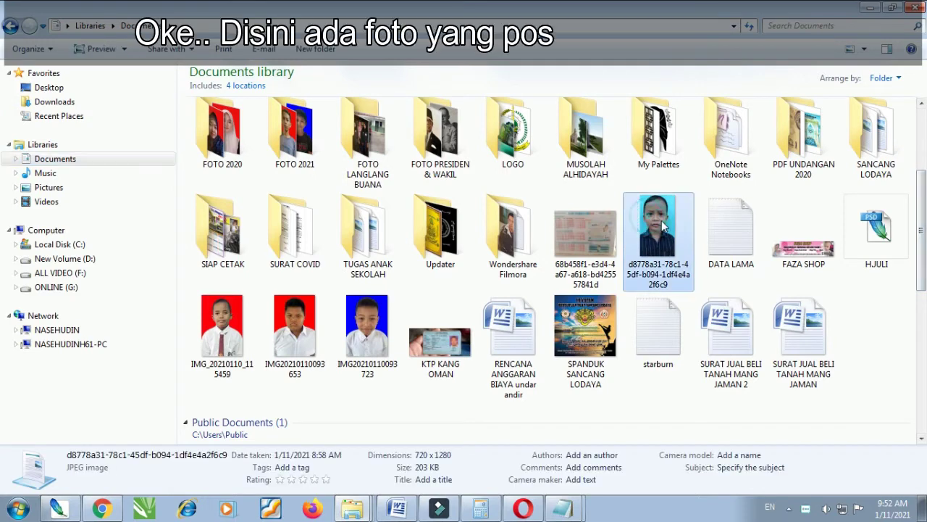
Step: Open the boy's portrait photo from the Documents library, inspect its left-right framing up close, and close the viewer
double_click(663, 226)
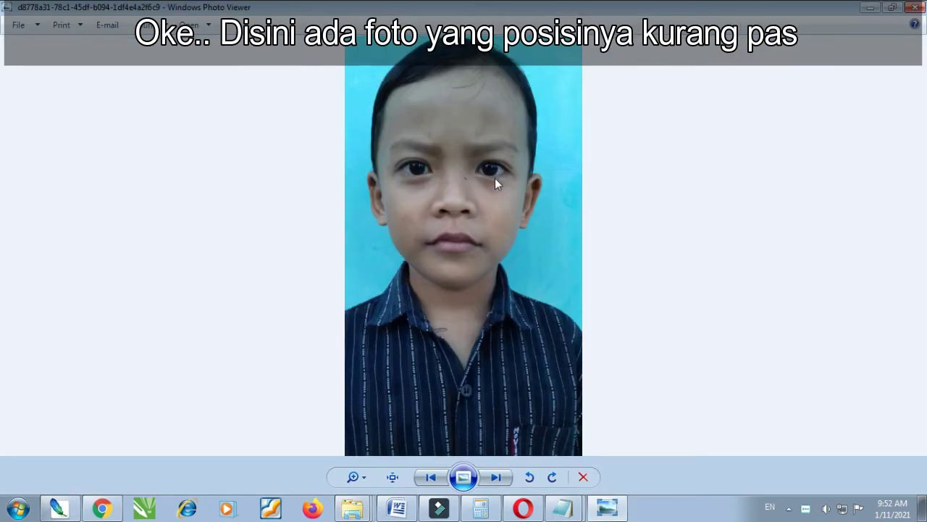
scroll(505, 198, "up", 3)
scroll(529, 174, "down", 1)
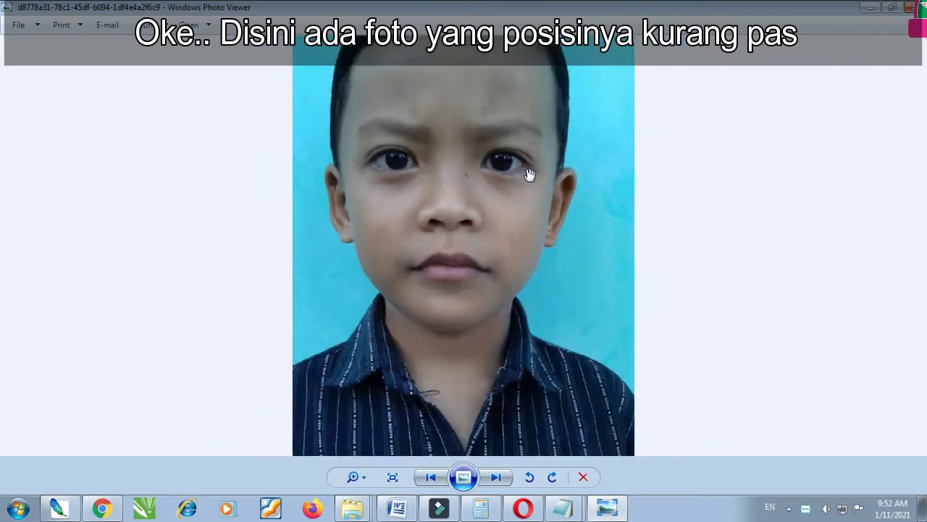
scroll(530, 174, "down", 2)
key("alt+F4")
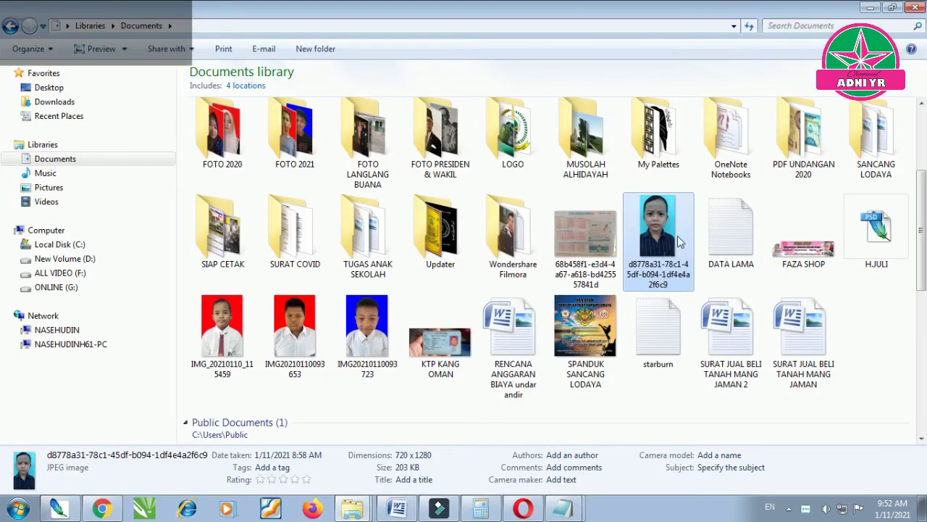
Step: Switch to Adobe Photoshop and enlarge the portrait's document window, leaving plenty of empty space around the photo
left_click(72, 507)
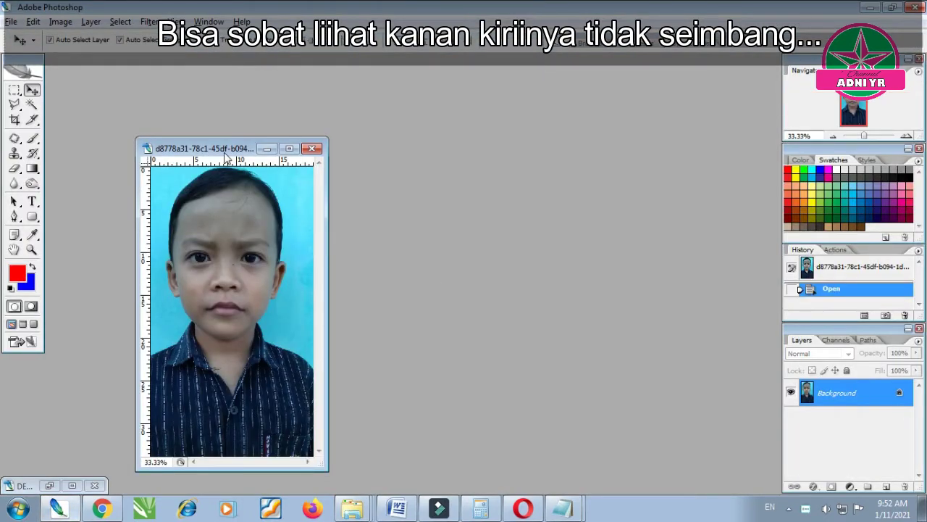
left_click_drag(340, 393, 672, 454)
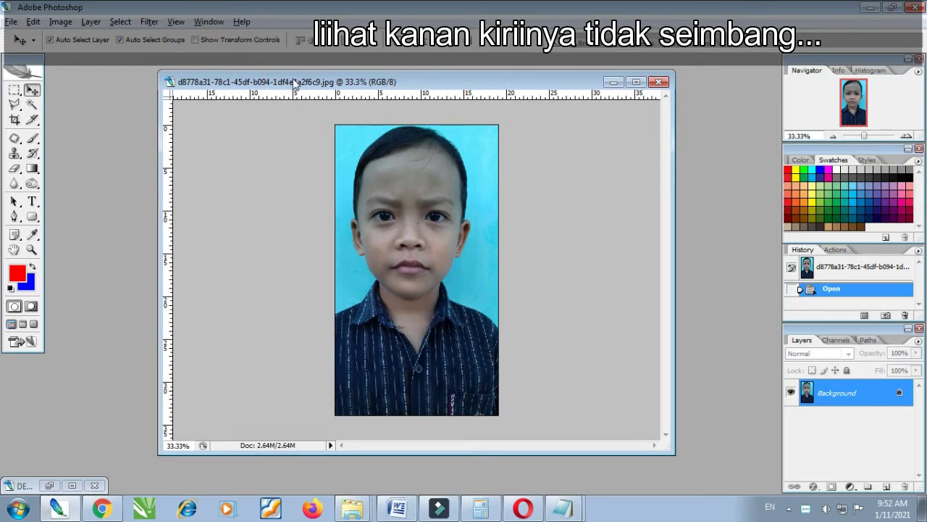
left_click_drag(340, 81, 299, 78)
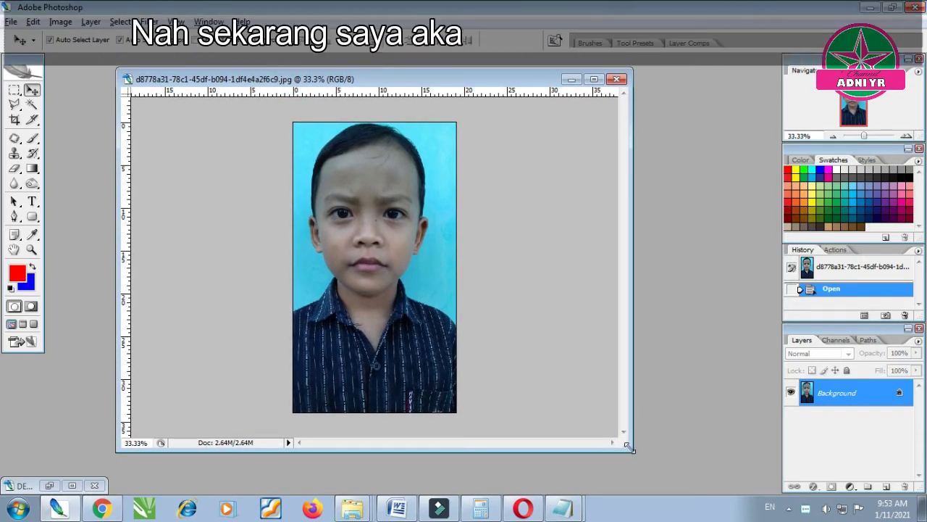
left_click_drag(632, 450, 706, 472)
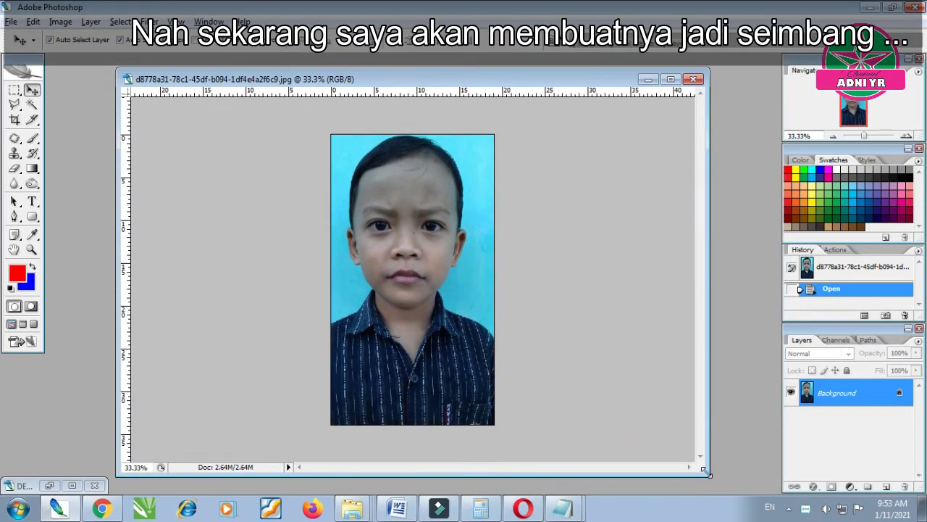
Step: Remove the small dark marks beside the nose and at the outer left edge of the face with the Healing Brush, sampling nearby skin
left_click(906, 136)
left_click(906, 136)
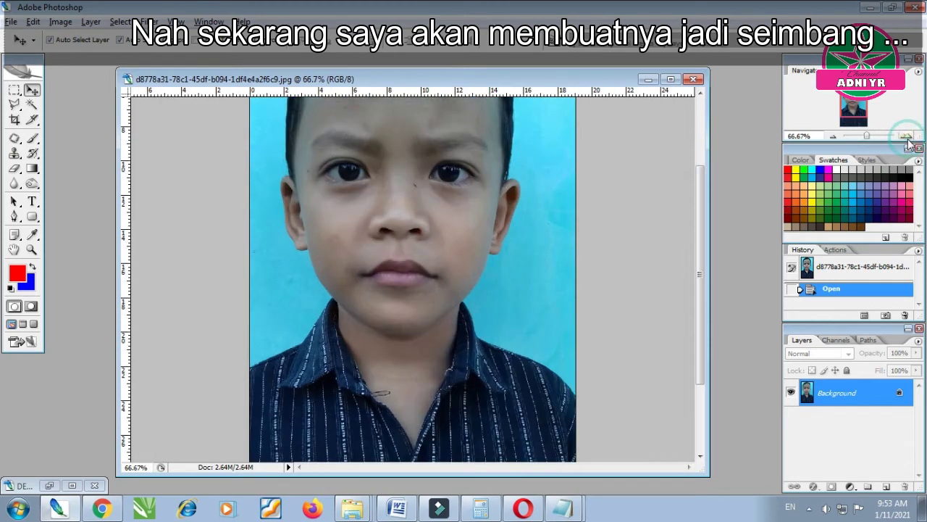
left_click(906, 136)
scroll(601, 207, "up", 2)
scroll(588, 210, "up", 3)
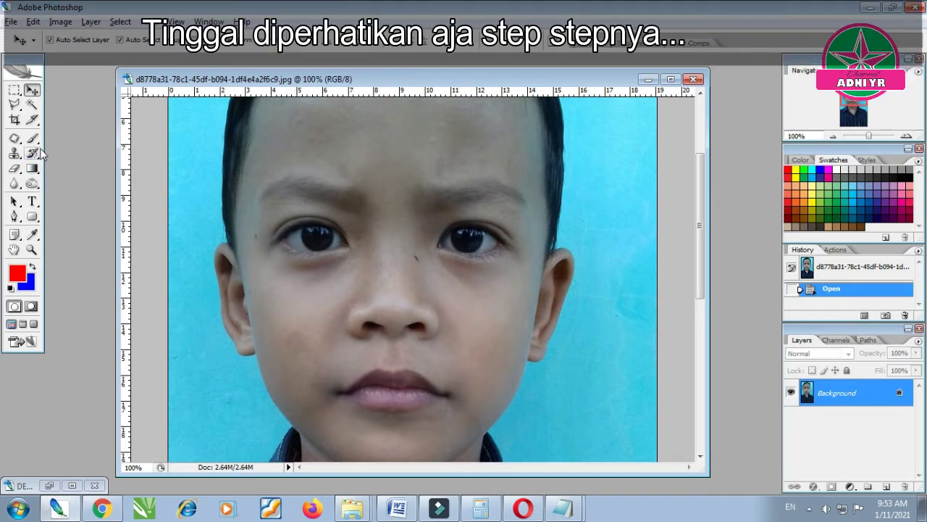
left_click(15, 138)
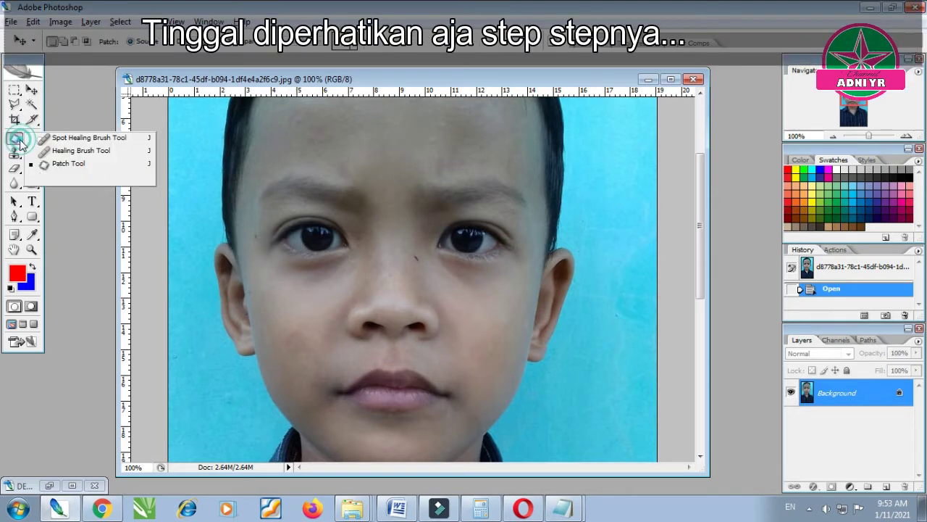
left_click(76, 150)
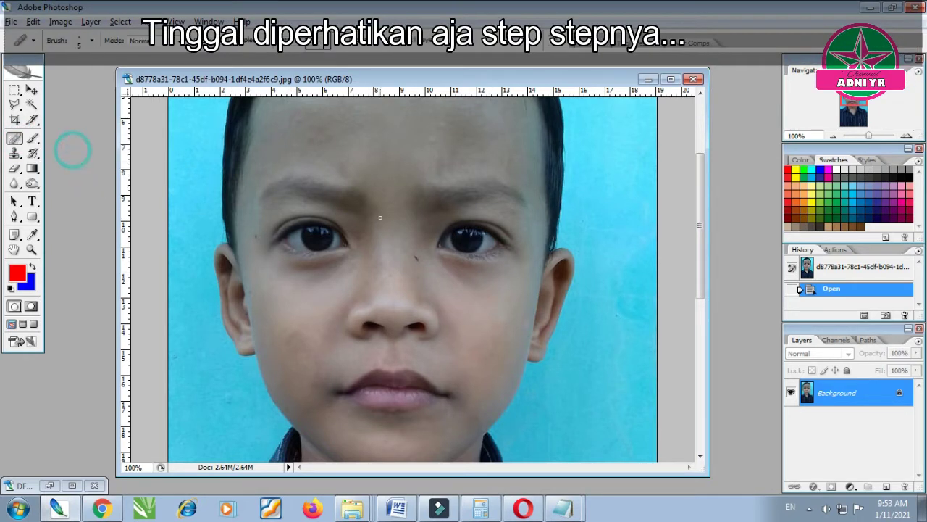
left_click(425, 268, "alt")
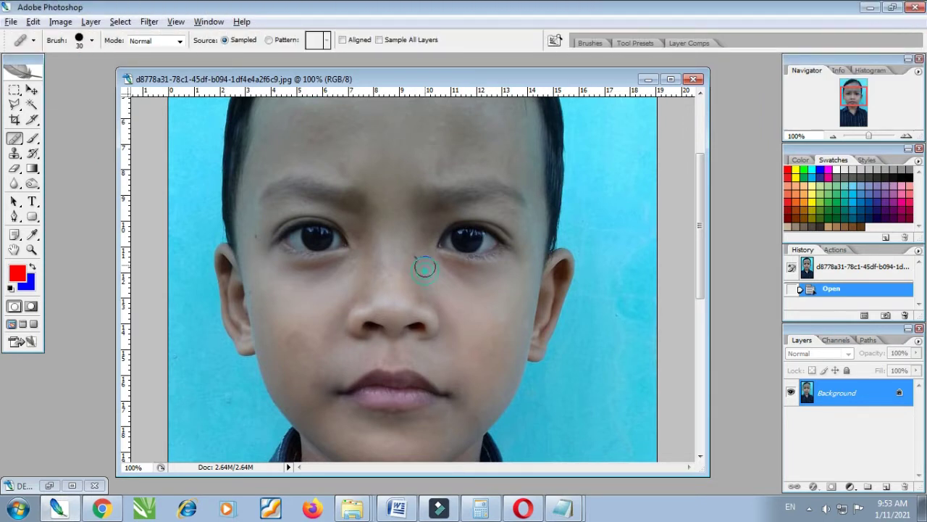
left_click(417, 255)
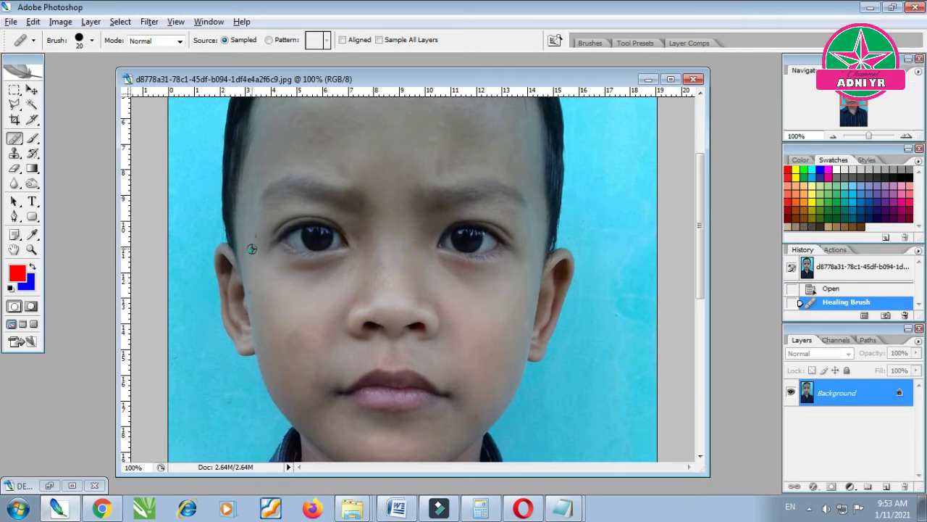
left_click(251, 249)
scroll(479, 336, "down", 2)
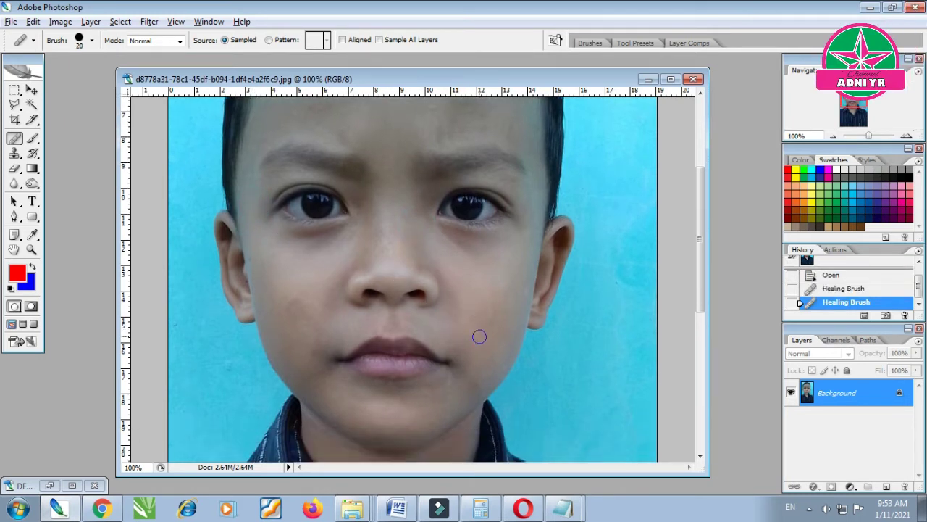
scroll(468, 284, "up", 2)
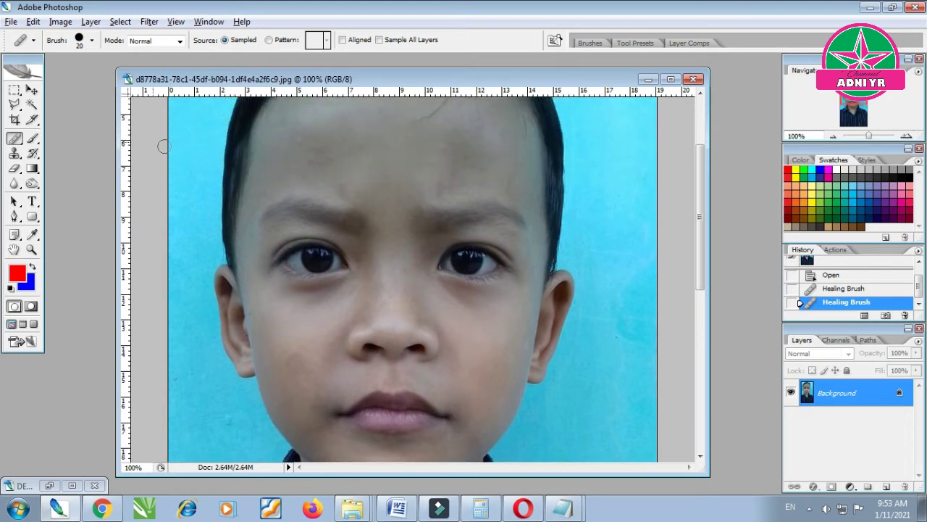
left_click(32, 89)
Step: Reset the colors to black and white and crop the portrait, extending the canvas past its left edge and trimming a strip off its bottom
scroll(192, 144, "up", 2)
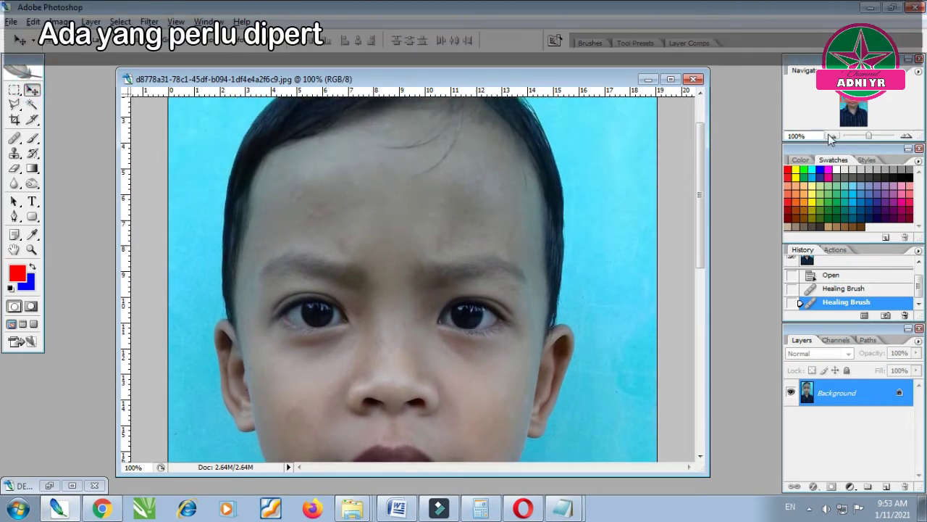
left_click(832, 137)
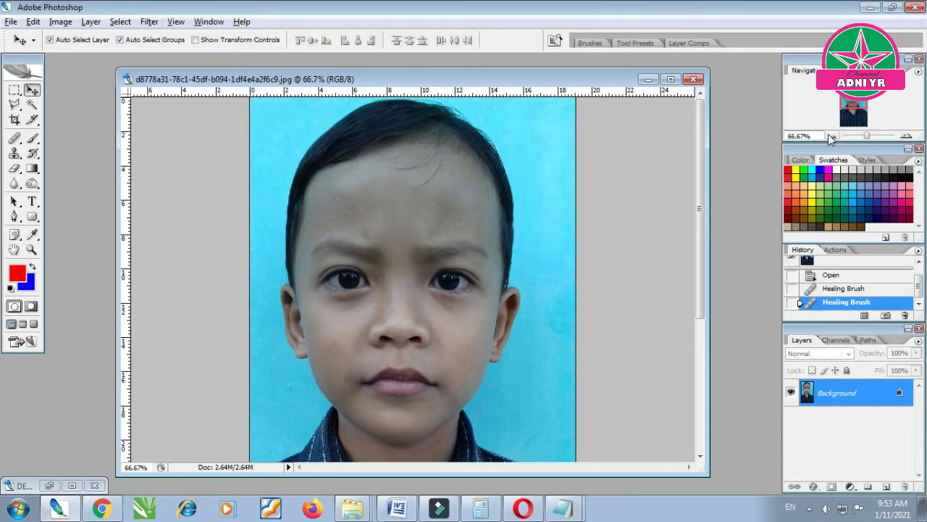
left_click(836, 138)
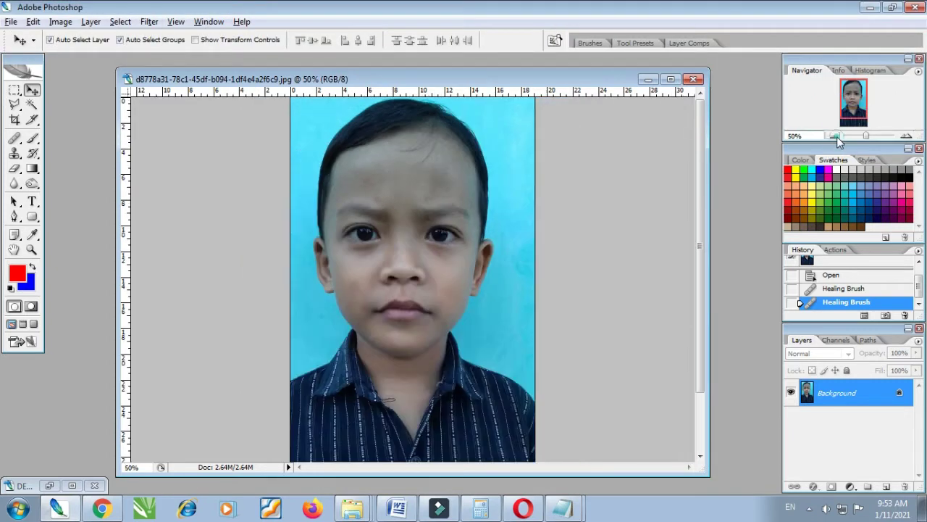
left_click(835, 138)
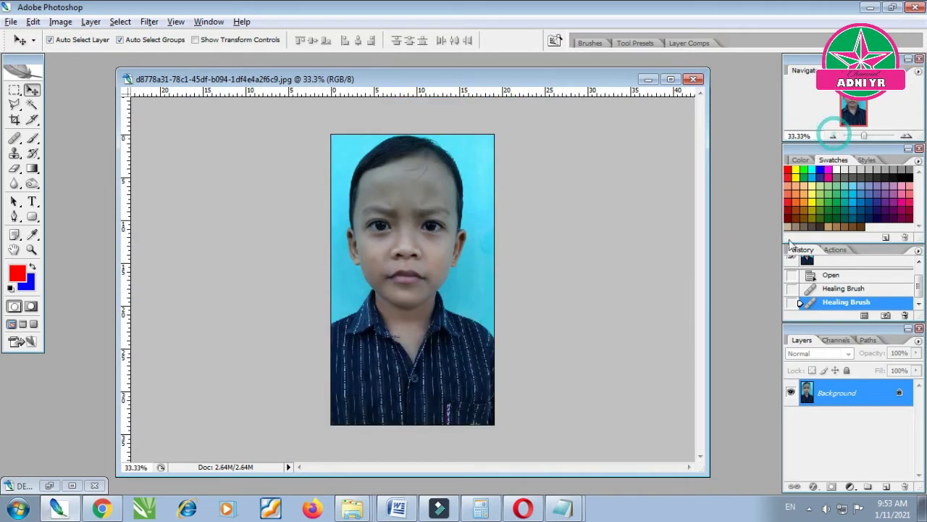
left_click(15, 120)
key("d")
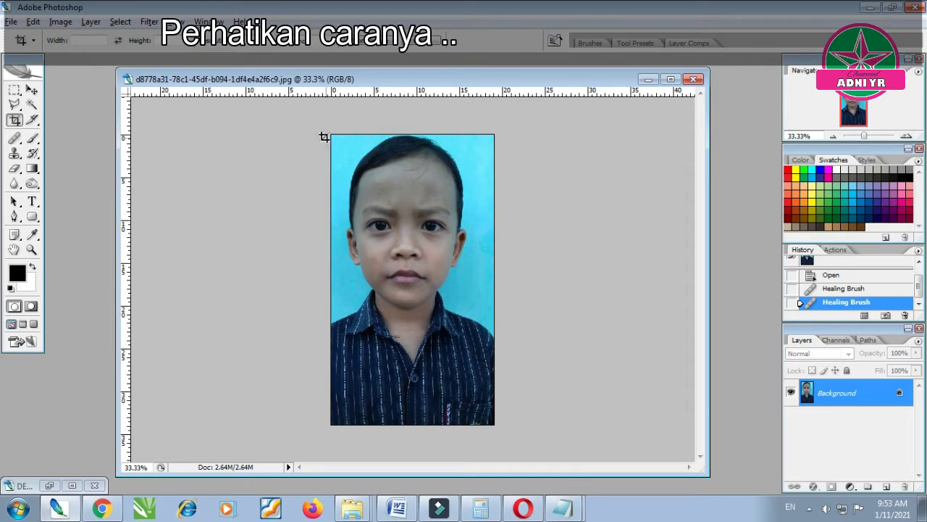
left_click_drag(314, 132, 499, 425)
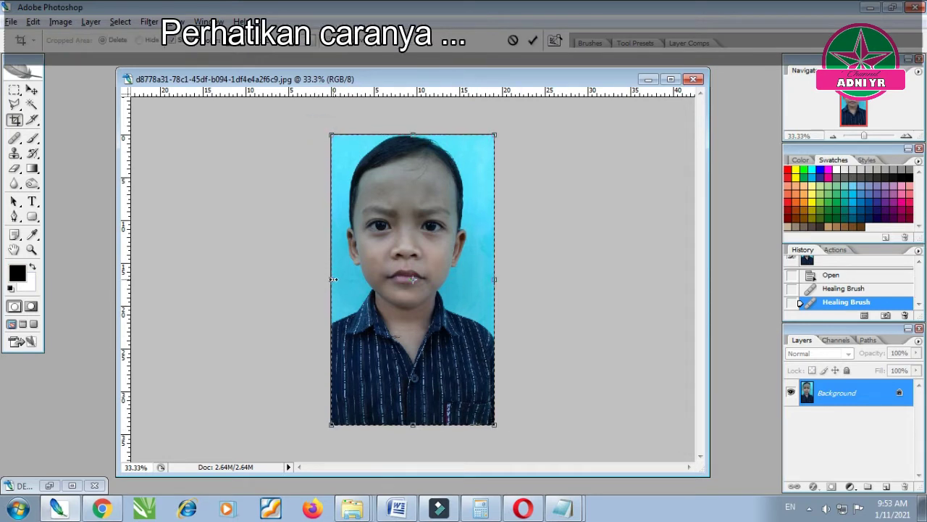
left_click_drag(331, 279, 311, 283)
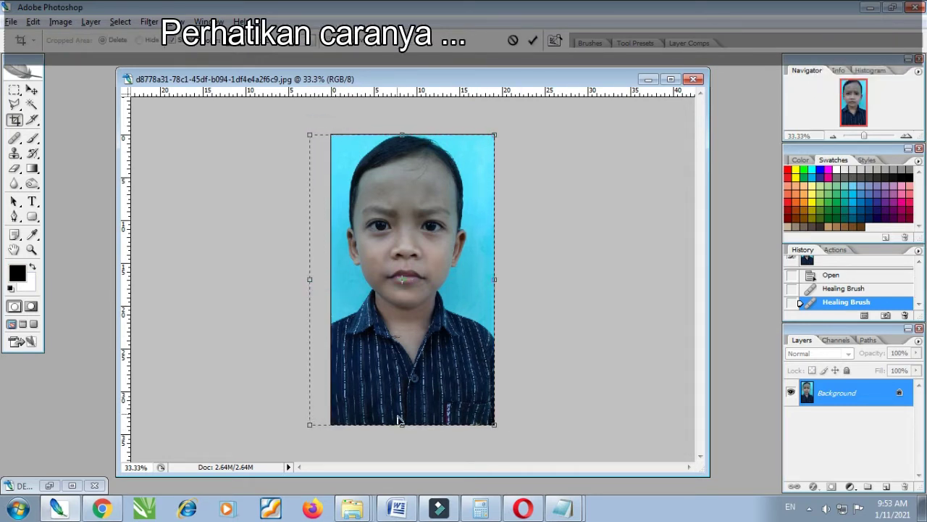
left_click_drag(402, 424, 403, 403)
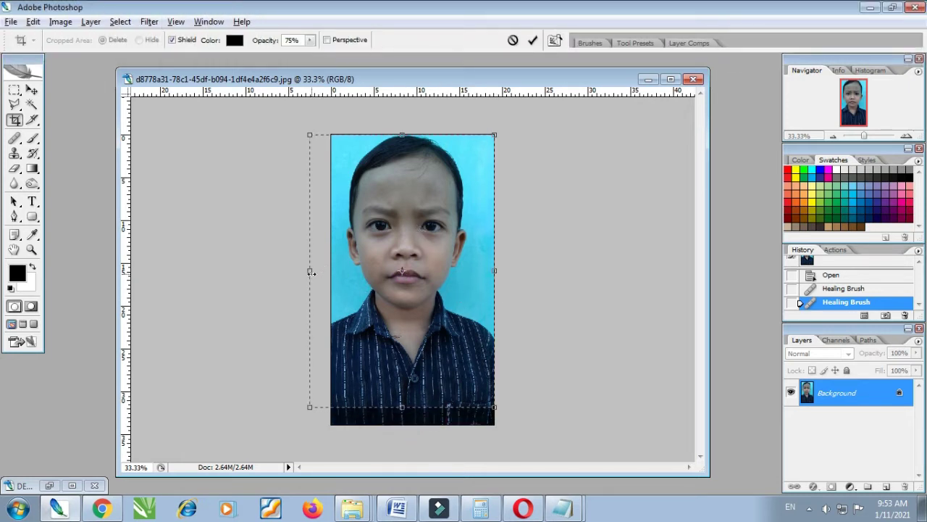
left_click_drag(307, 269, 309, 270)
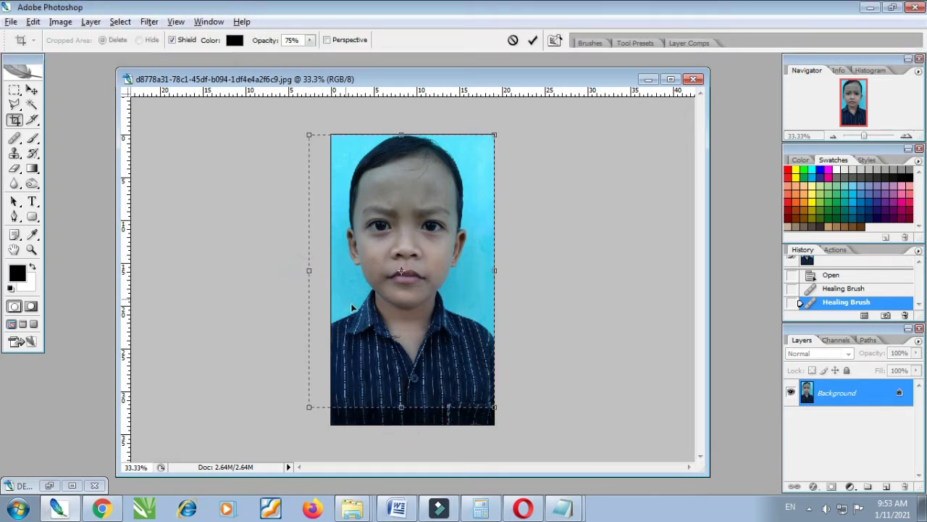
left_click_drag(402, 406, 406, 402)
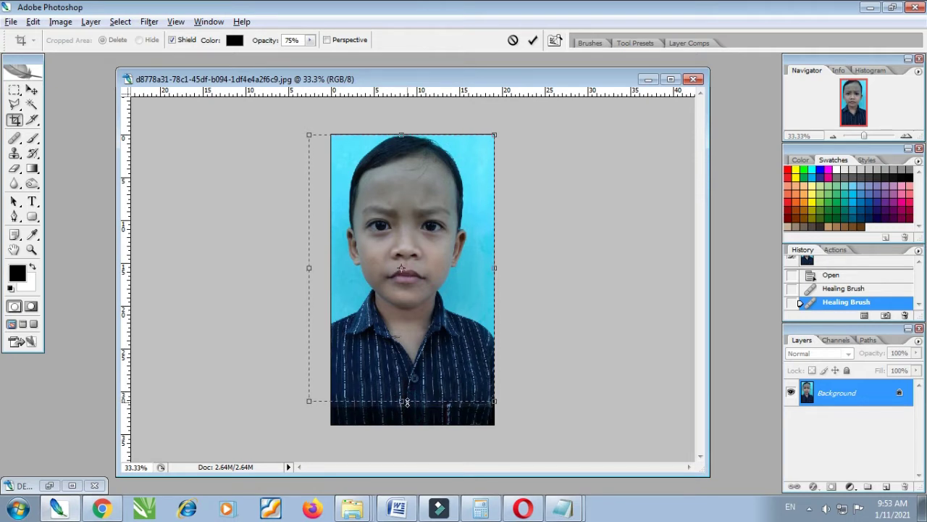
double_click(448, 344)
left_click(32, 91)
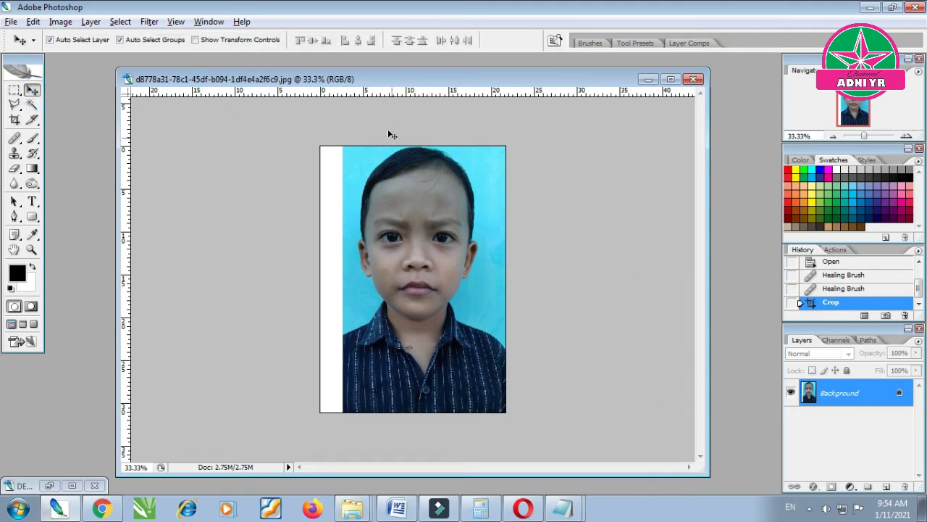
Step: Select the shoulder and sleeve area at the photo's lower right edge with the Rectangular Marquee and copy it onto a new layer
left_click_drag(378, 84, 334, 75)
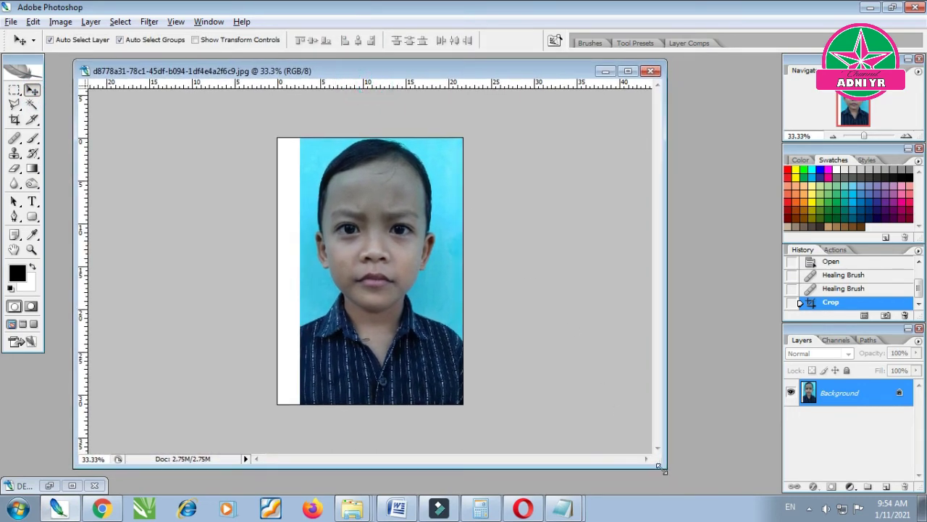
left_click_drag(658, 466, 737, 454)
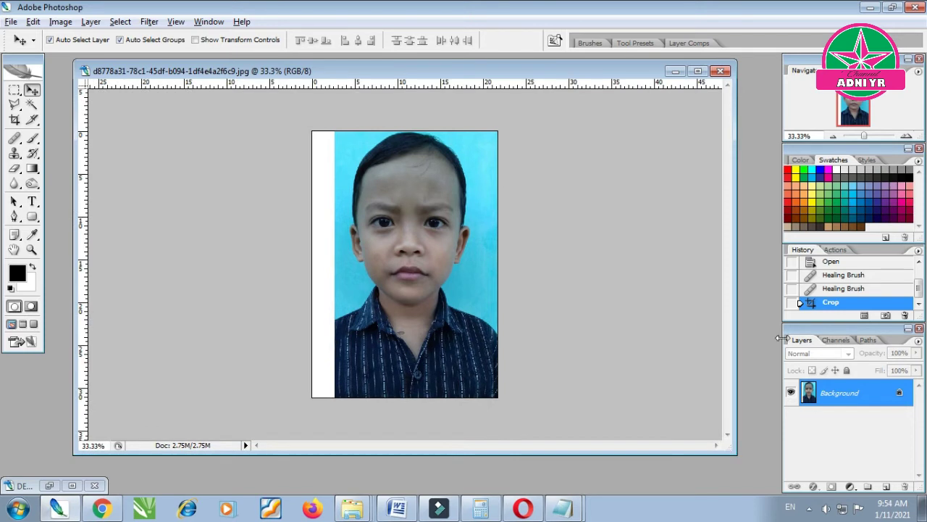
left_click(906, 136)
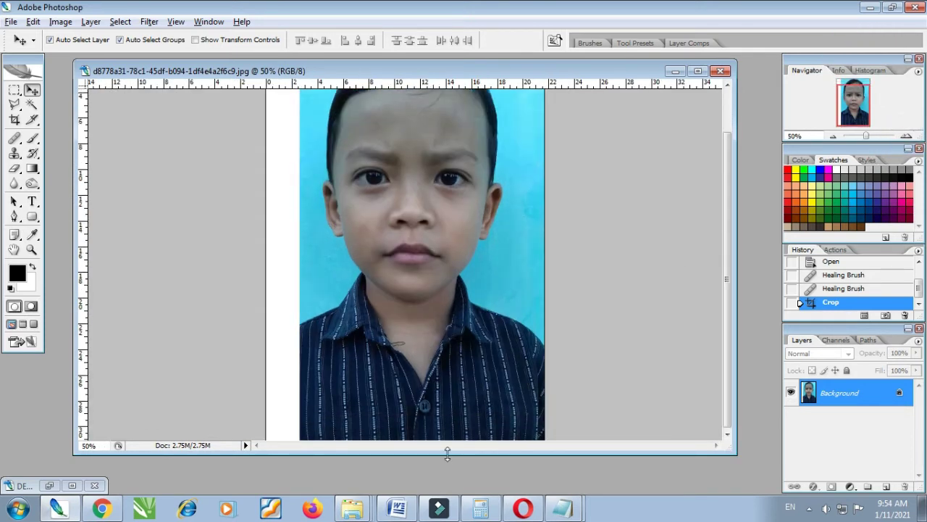
left_click_drag(447, 454, 437, 468)
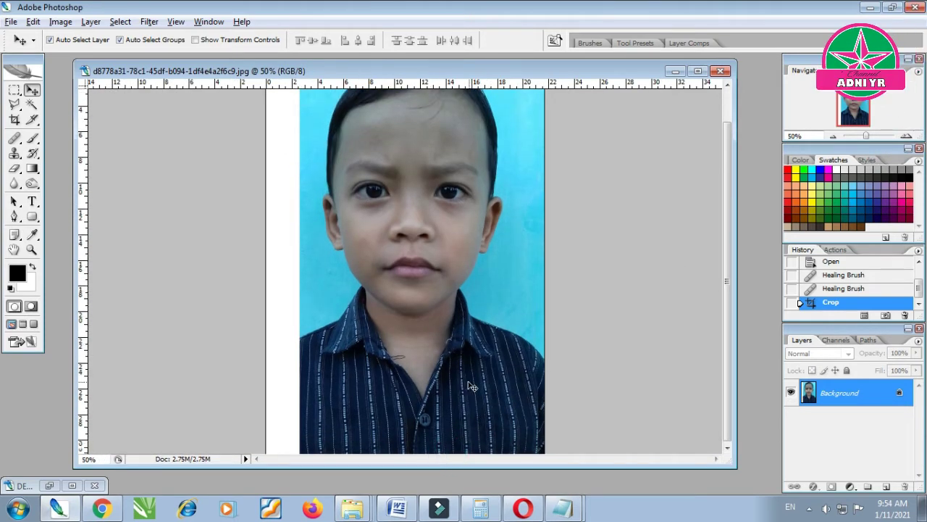
left_click(14, 90)
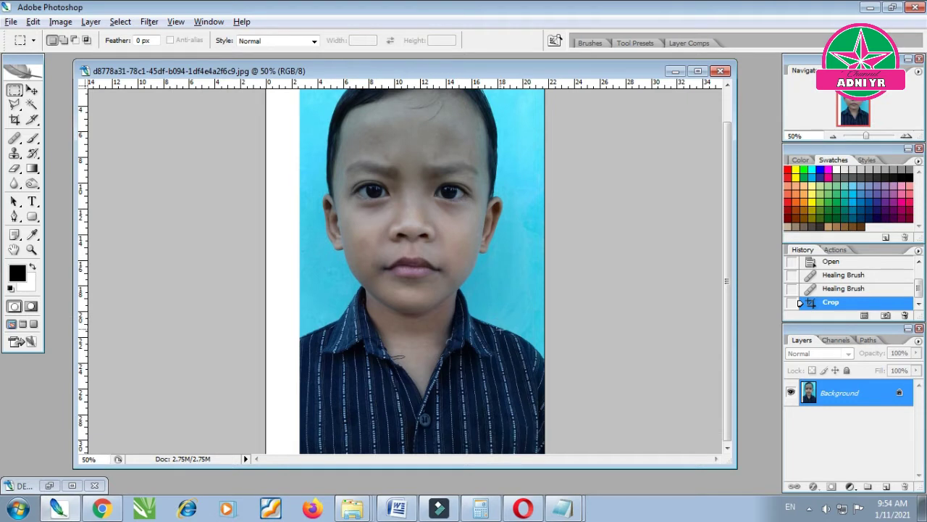
left_click_drag(498, 317, 589, 480)
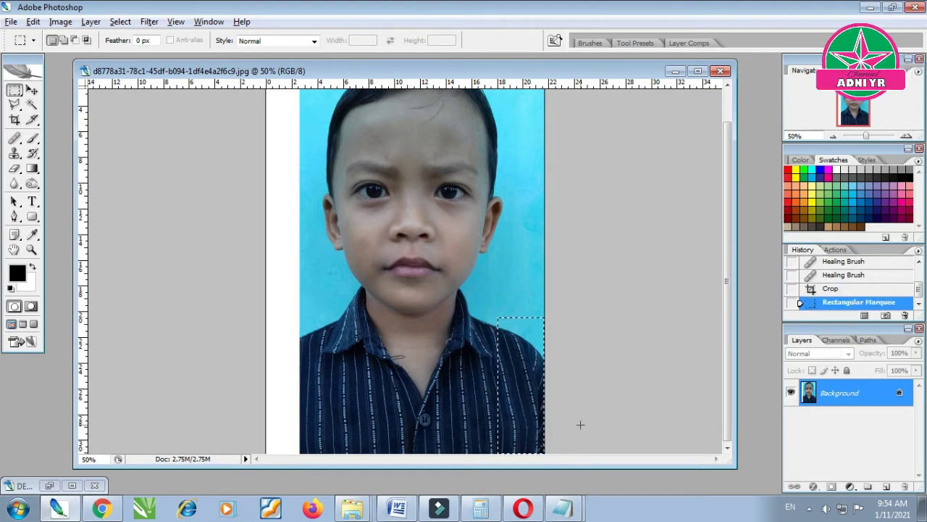
key("ctrl+v")
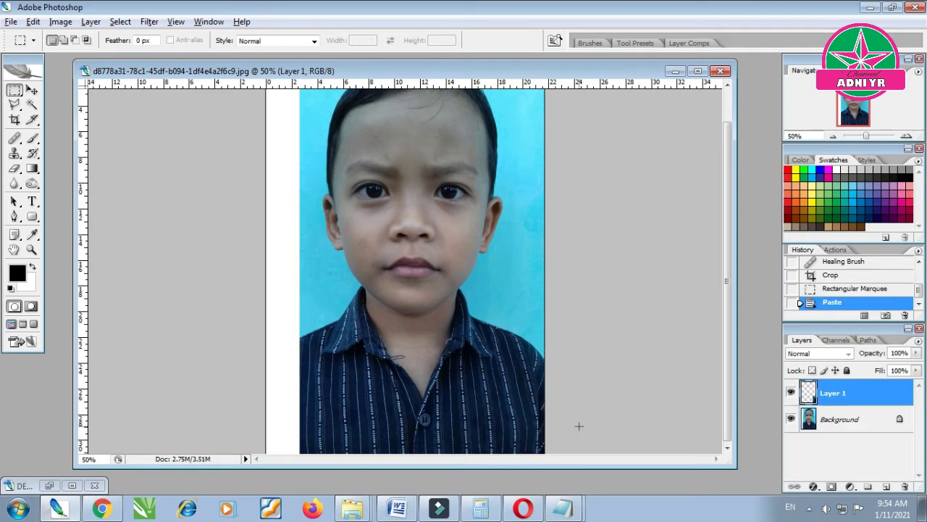
Step: Mirror the copied shoulder horizontally with Free Transform and place it over the missing shoulder at the photo's lower left edge
left_click(31, 90)
key("ctrl+t")
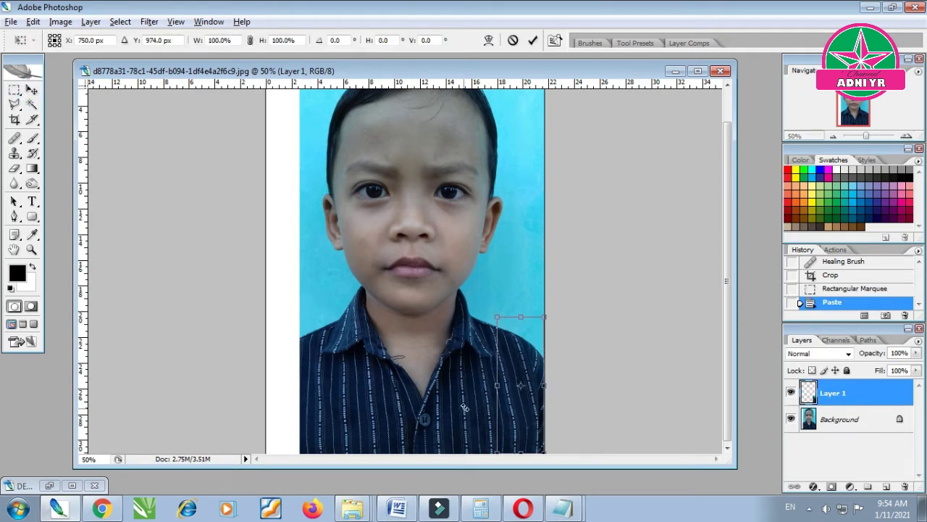
left_click_drag(543, 391, 449, 402)
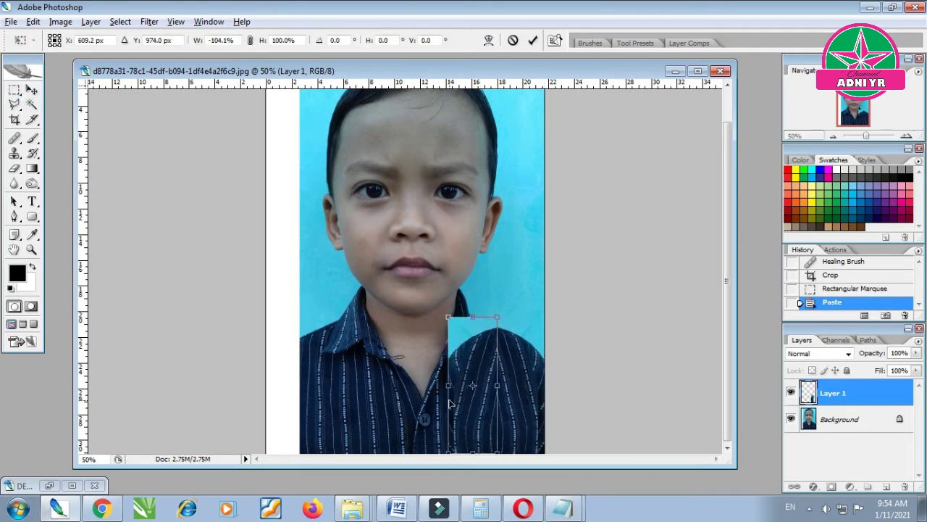
left_click_drag(478, 358, 288, 364)
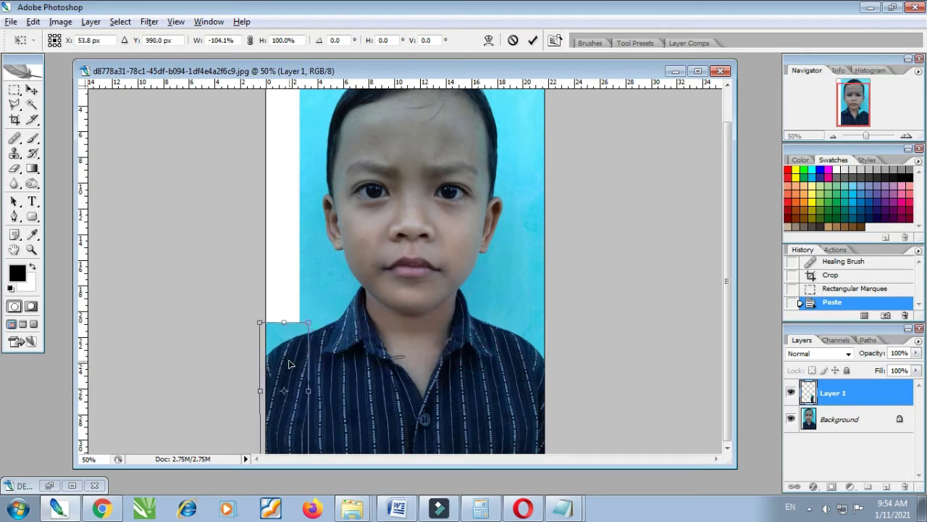
double_click(296, 342)
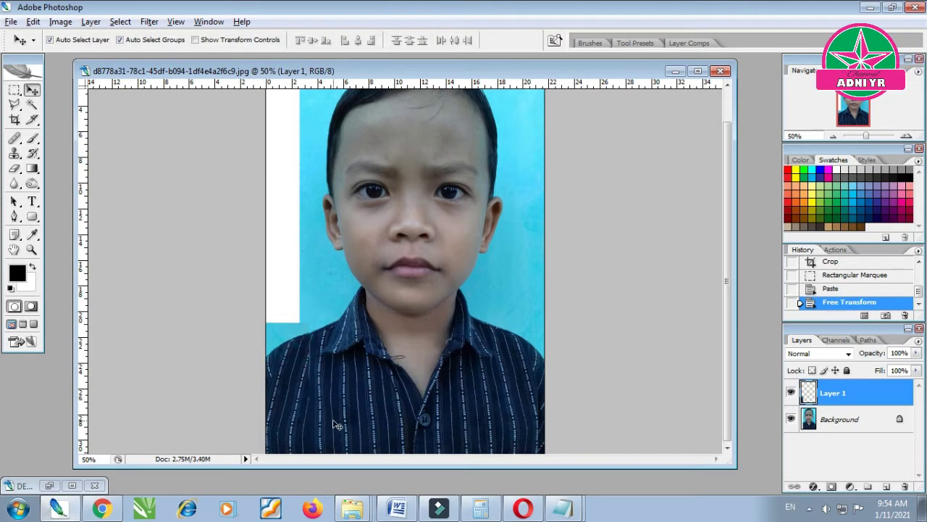
Step: Nudge the mirrored shoulder vertically to line up with the shirt and merge the visible layers
key("Down")
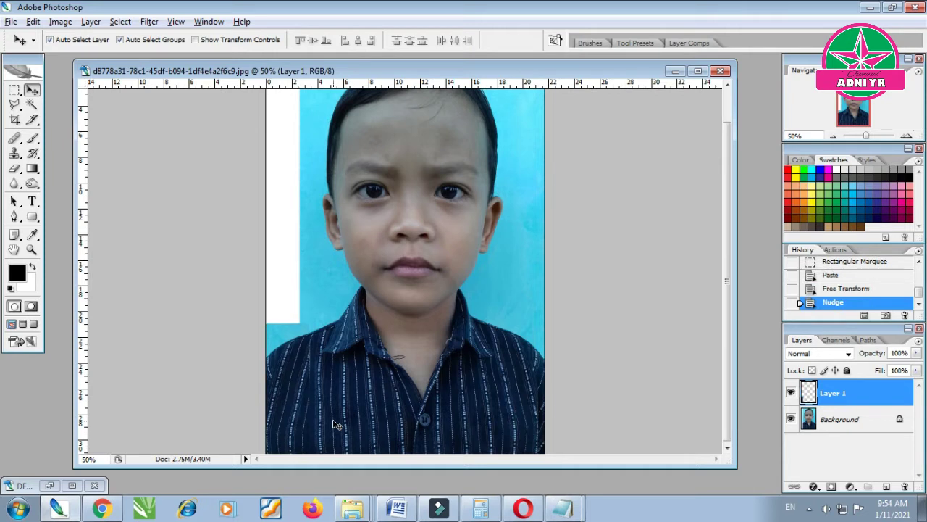
key("Up")
key("Up")
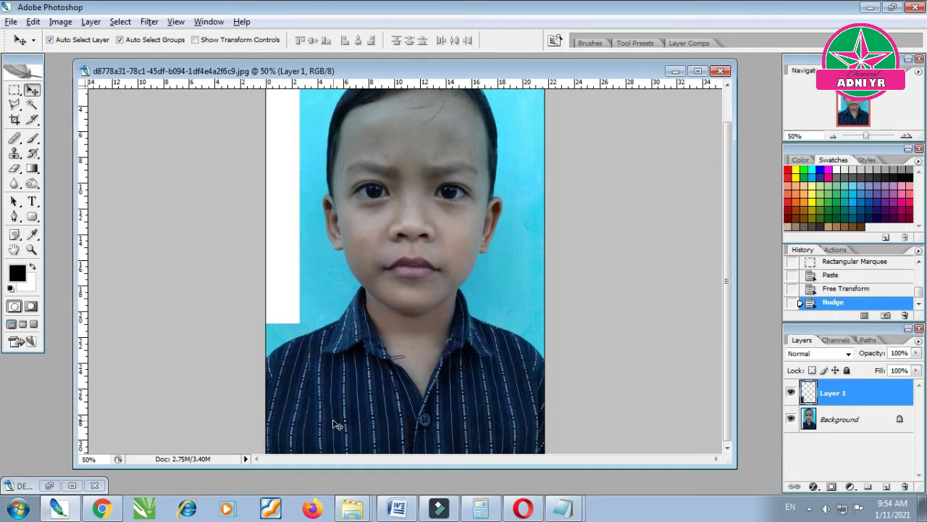
key("Down")
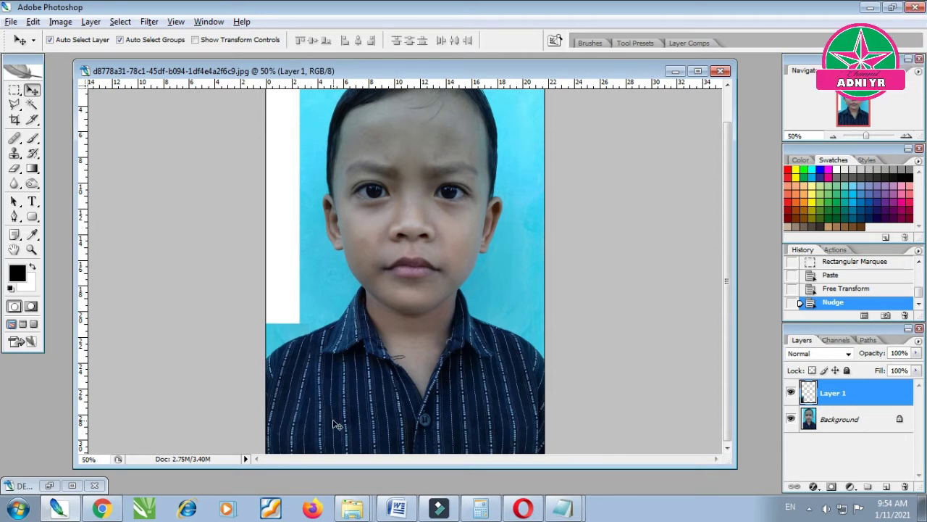
key("ctrl+shift+e")
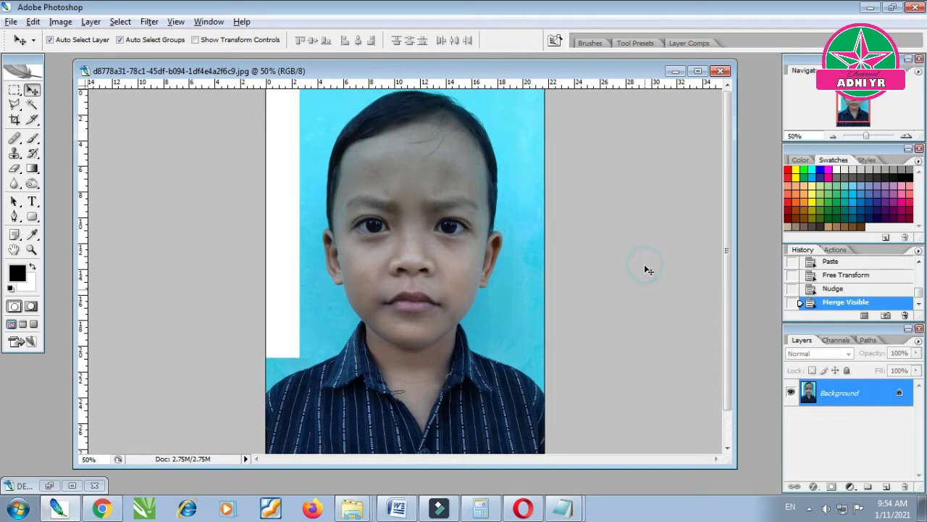
Step: Try to select the blue background and the white strip with the Magic Wand at tolerance 32, and deselect everything
left_click(32, 104)
left_click(322, 276)
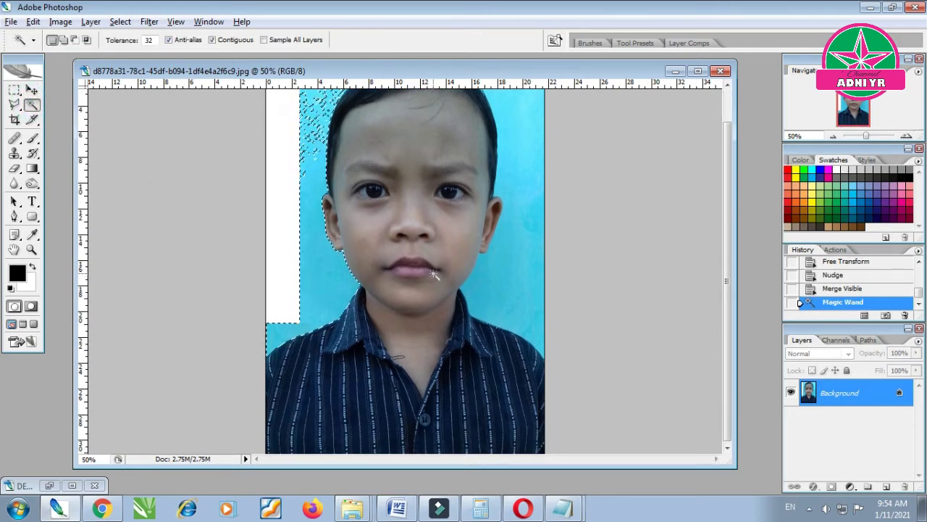
left_click(514, 243, "shift")
left_click(528, 182)
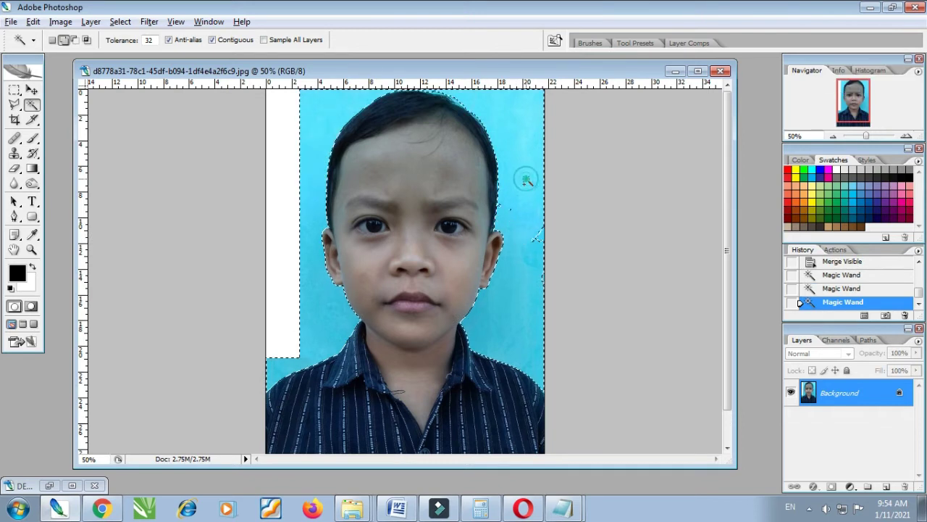
left_click(529, 220)
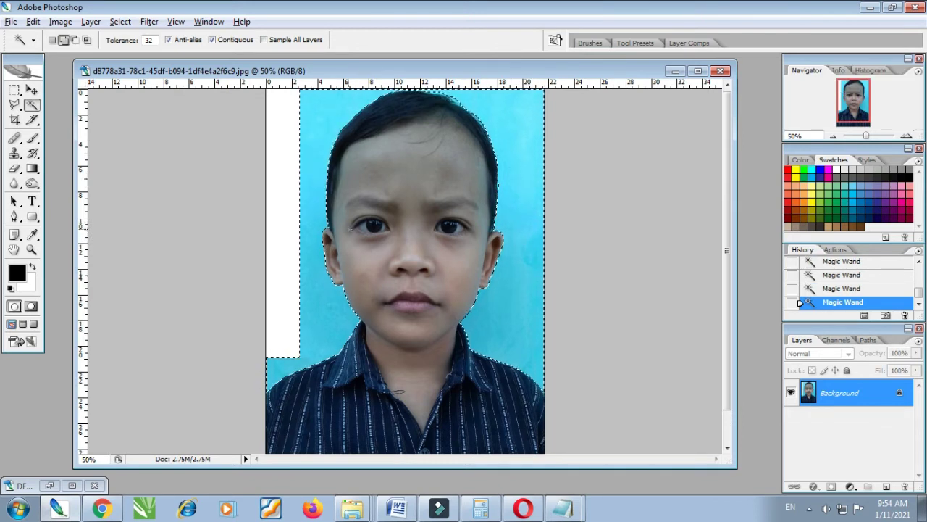
left_click(292, 279)
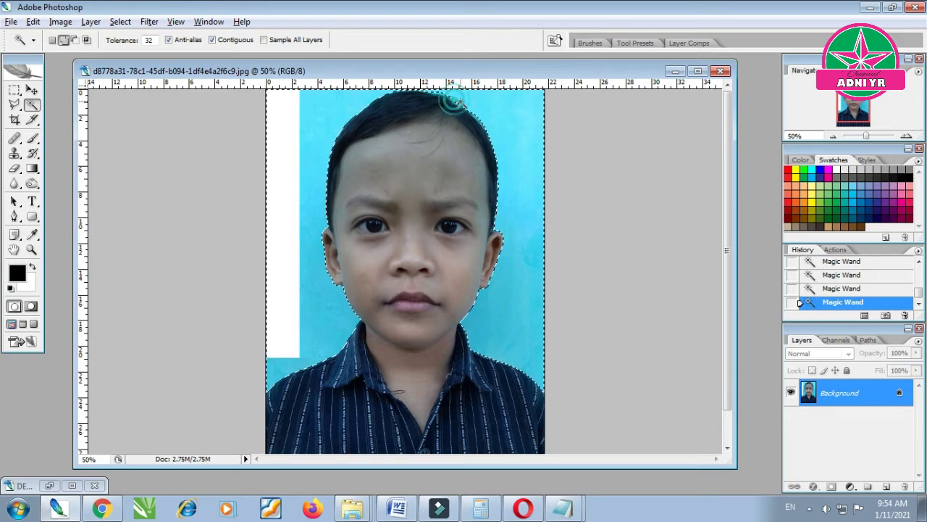
left_click(548, 137)
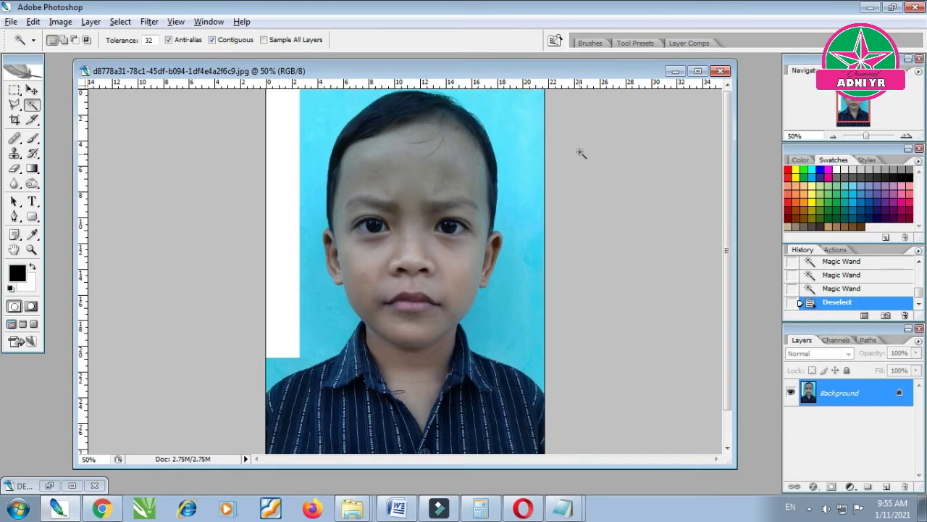
Step: Start a Polygonal Lasso outline at the photo's left shoulder and trace the shoulder, collar and jaw up to the earlobe
scroll(590, 196, "down", 1)
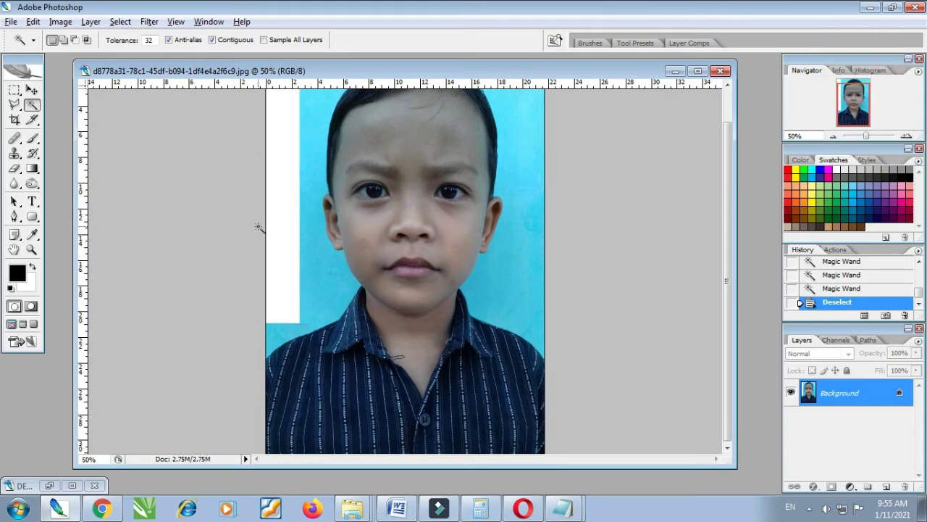
left_click(32, 90)
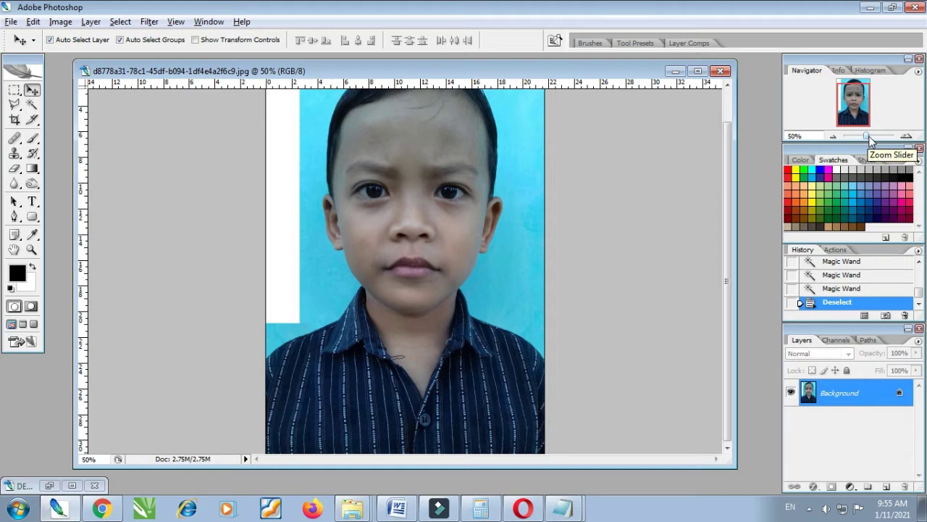
left_click_drag(868, 138, 869, 139)
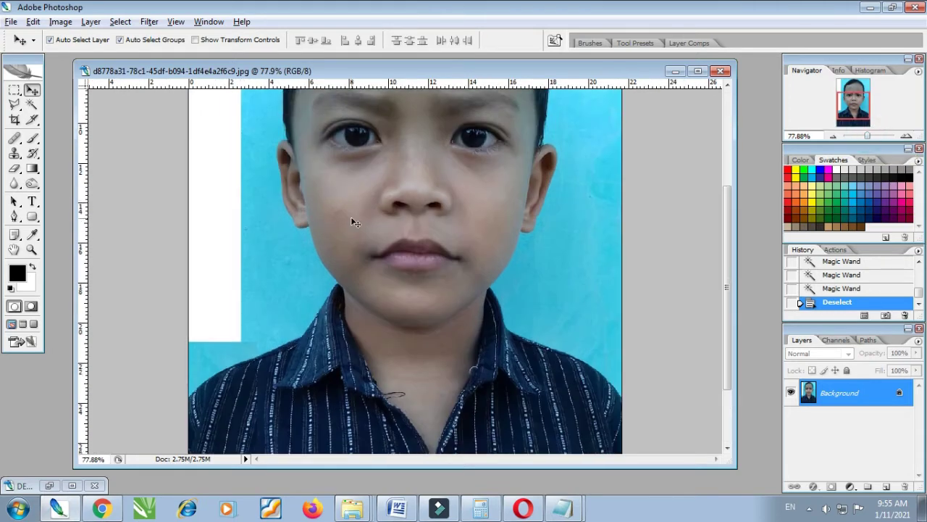
scroll(619, 188, "down", 1)
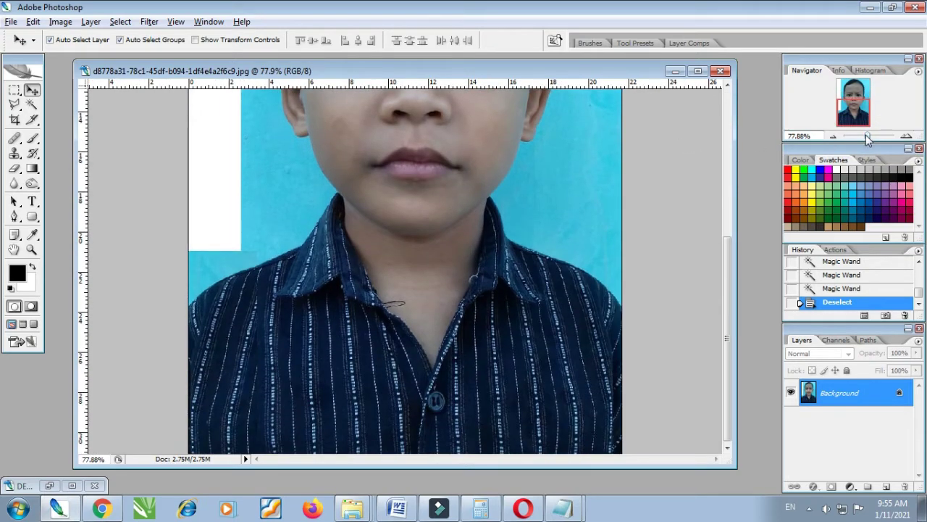
left_click(14, 104)
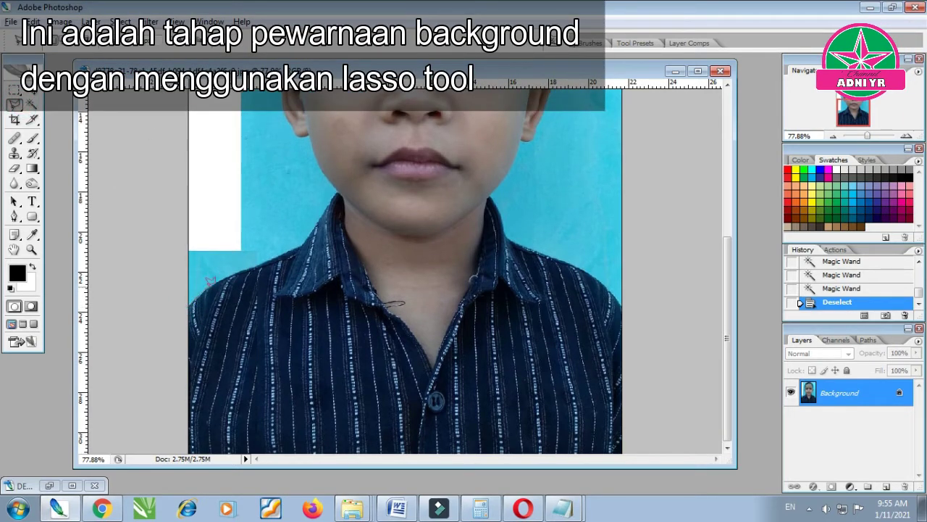
mouse_move(211, 279)
left_mouse_down()
mouse_move(203, 297)
mouse_move(246, 263)
mouse_move(304, 239)
mouse_move(341, 185)
mouse_move(325, 164)
left_mouse_up()
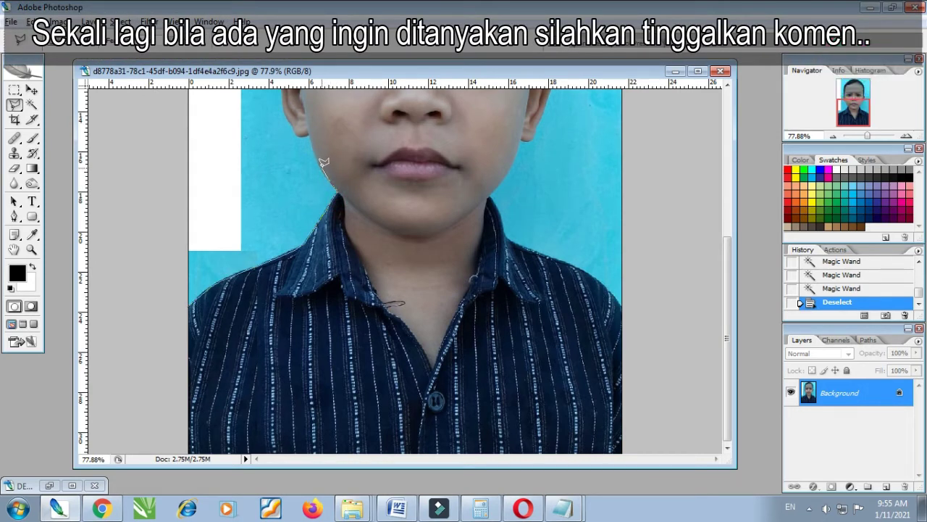
left_click_drag(322, 160, 309, 127)
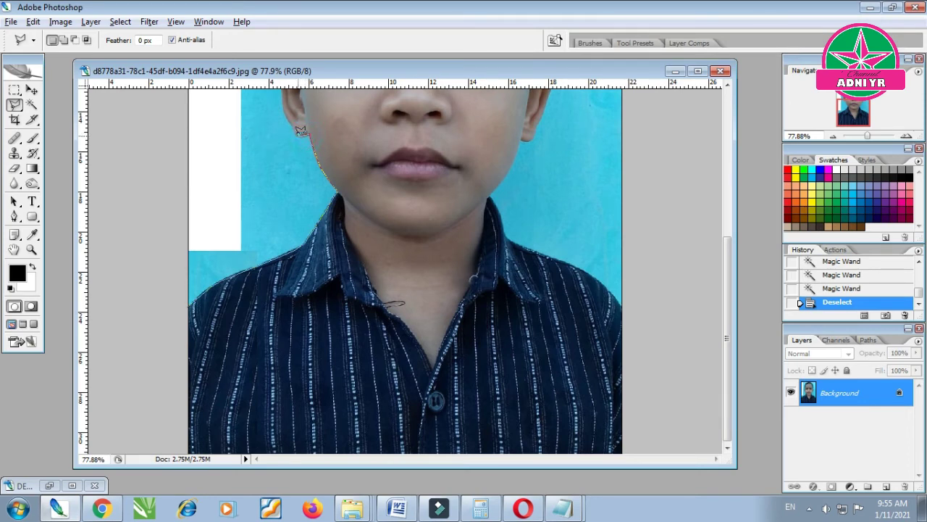
Step: Continue the lasso outline around the ear on the photo's left side and up along the side of the hair
left_click_drag(300, 131, 294, 120)
mouse_move(286, 114)
left_mouse_down()
mouse_move(313, 204)
mouse_move(322, 299)
mouse_move(282, 263)
left_mouse_up()
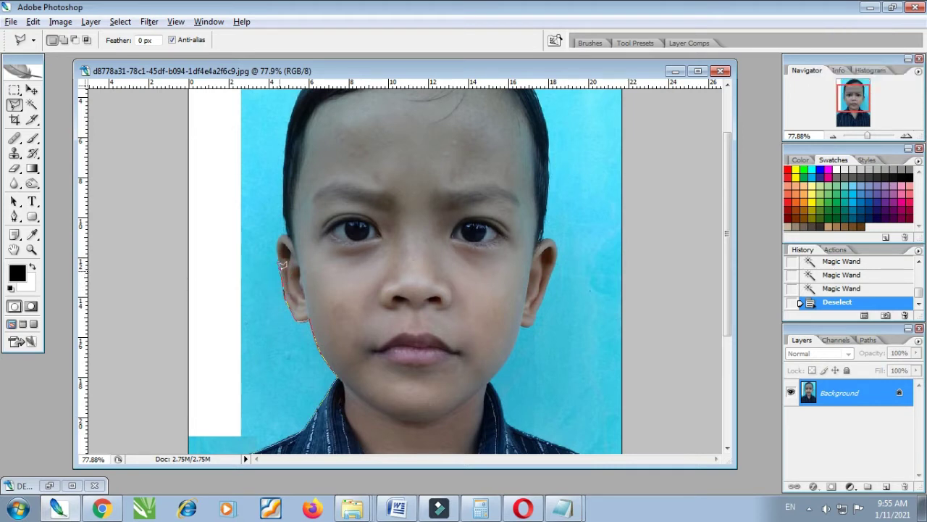
left_click_drag(283, 265, 280, 254)
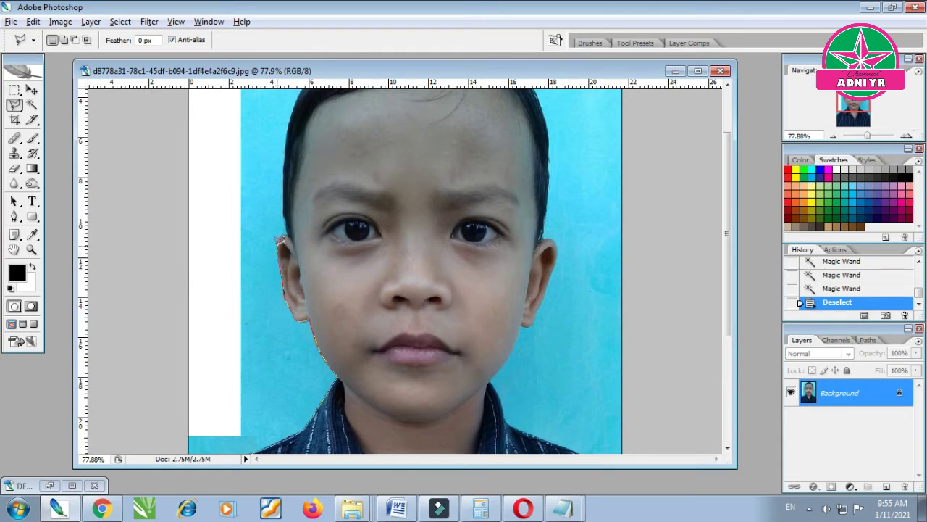
left_click_drag(278, 240, 290, 231)
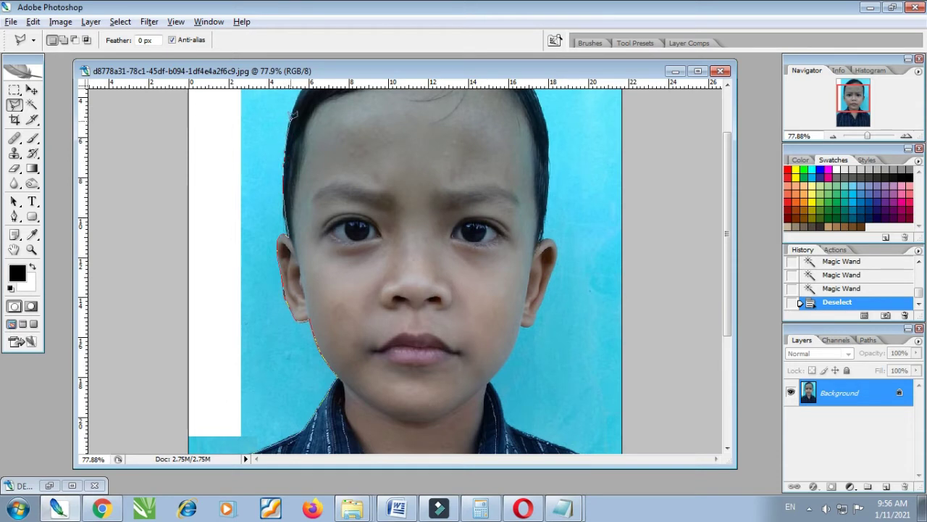
left_click_drag(291, 142, 283, 218)
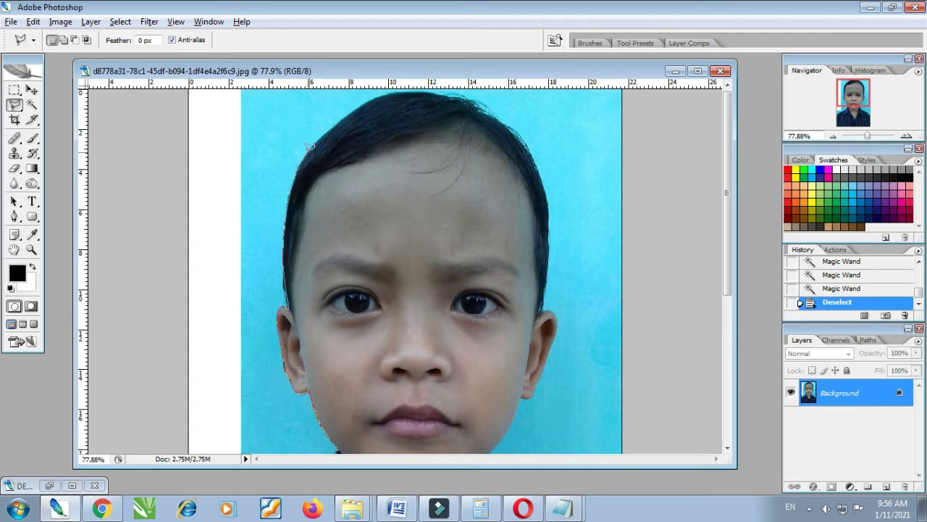
Step: Extend the lasso outline over the top of the head, following the edge of the hair
left_click(357, 105)
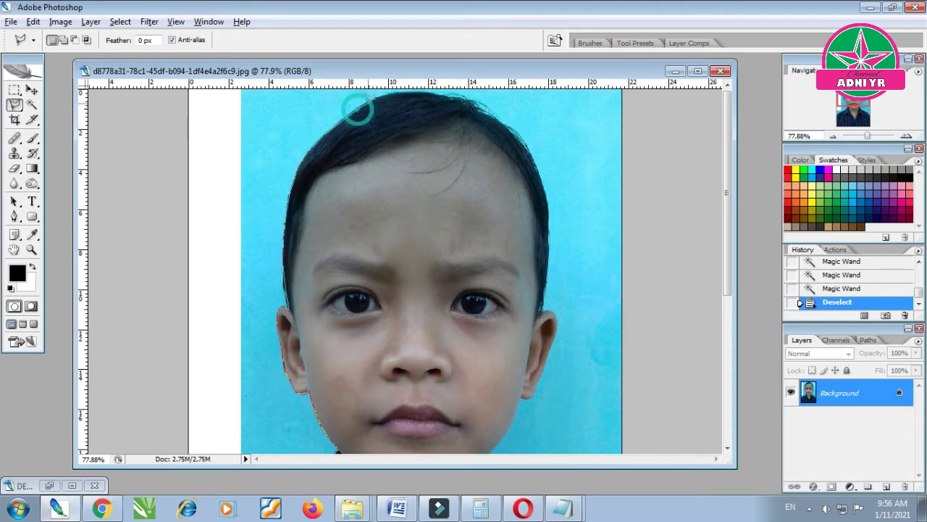
left_click(371, 100)
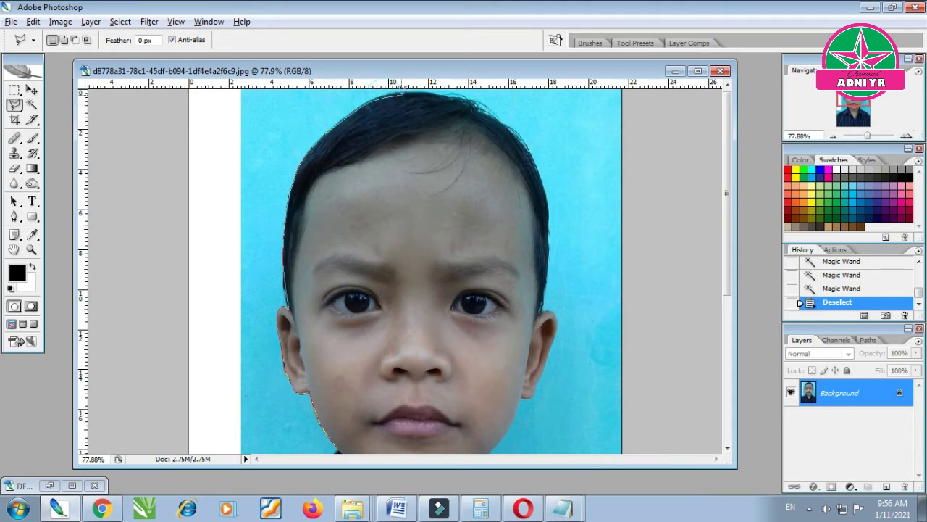
left_click(426, 92)
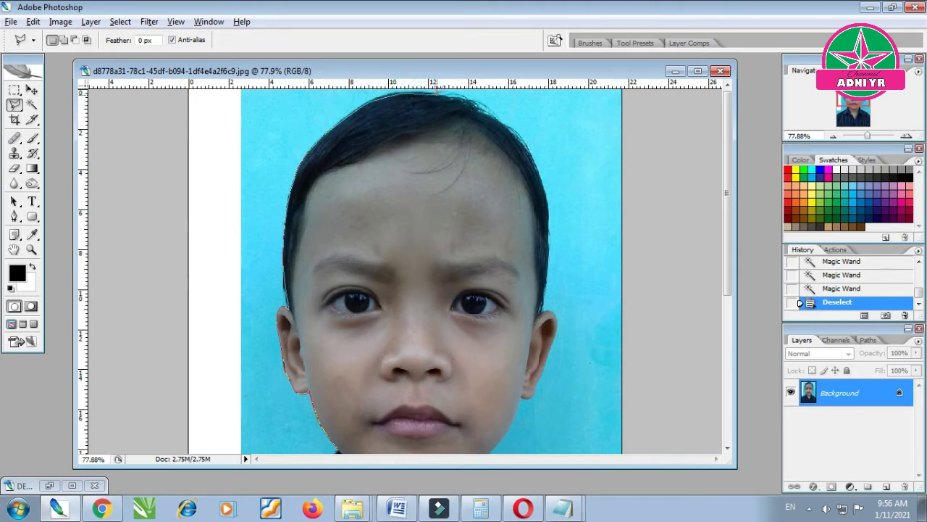
left_click(436, 101)
left_click(454, 99)
left_click(465, 105)
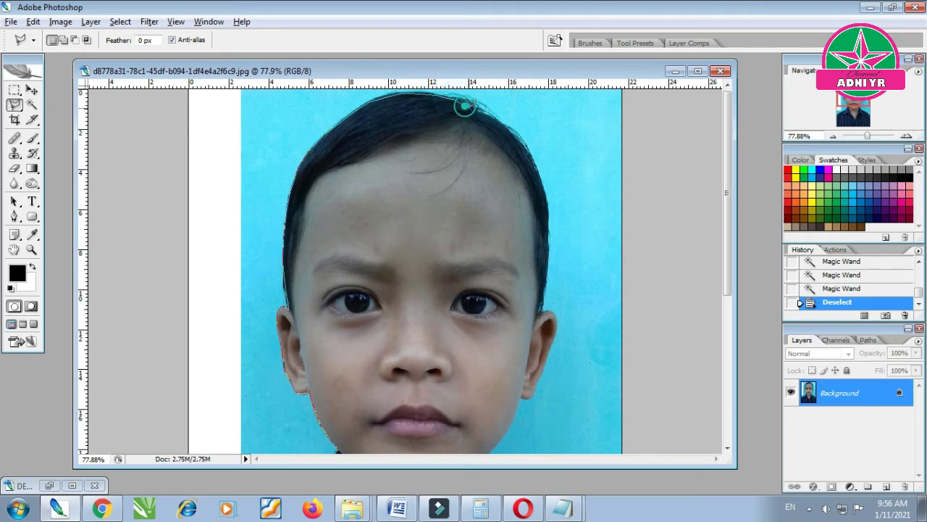
left_click(472, 107)
left_click(494, 120)
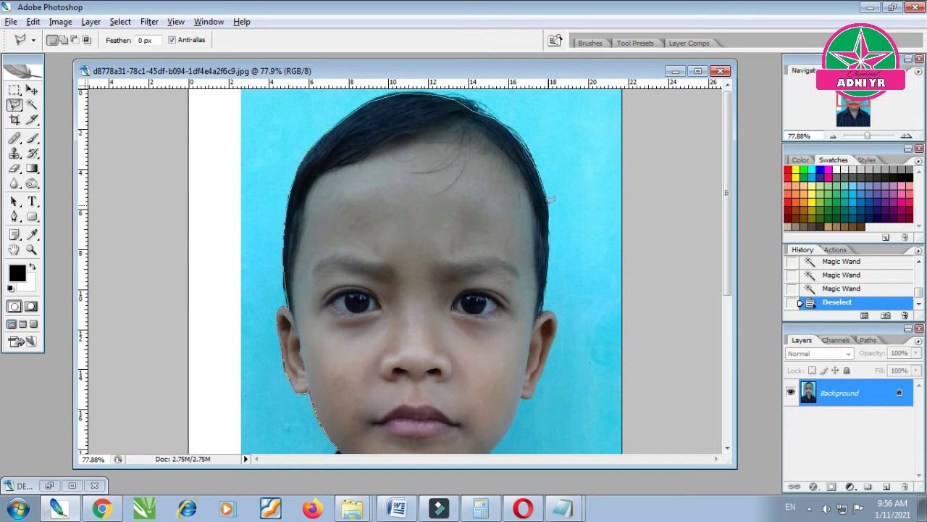
Step: Trace the lasso outline down the hair on the photo's right side and around the ear to the jaw
left_click(547, 205)
left_click(544, 254)
left_click(544, 274)
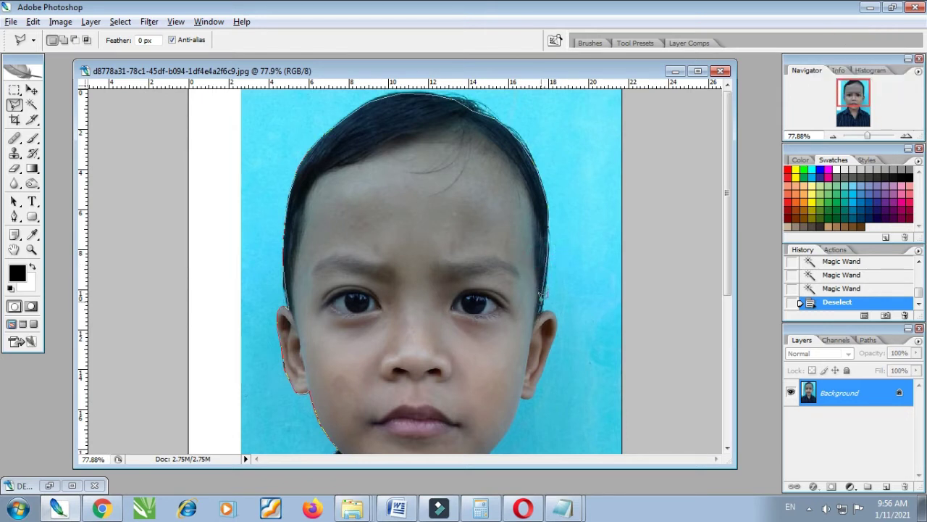
left_click(540, 300)
left_click(540, 306)
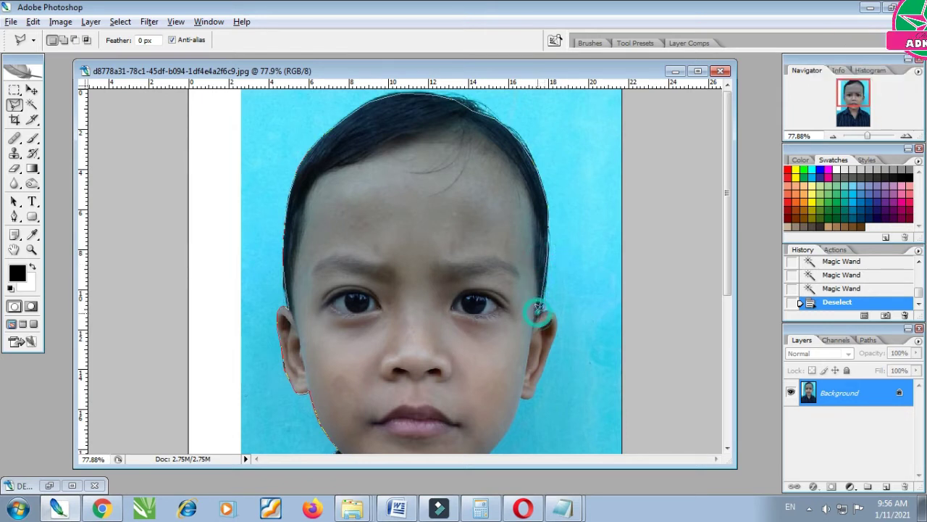
left_click(540, 313)
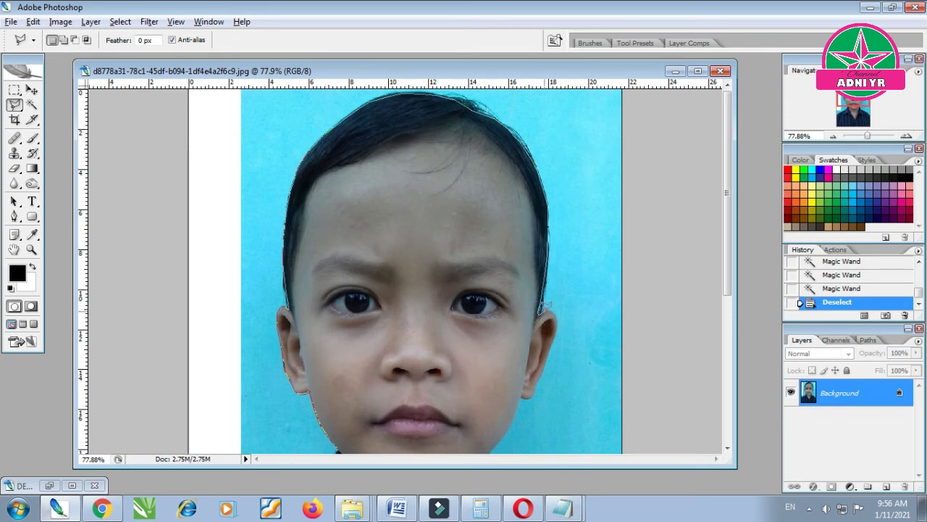
left_click(545, 307)
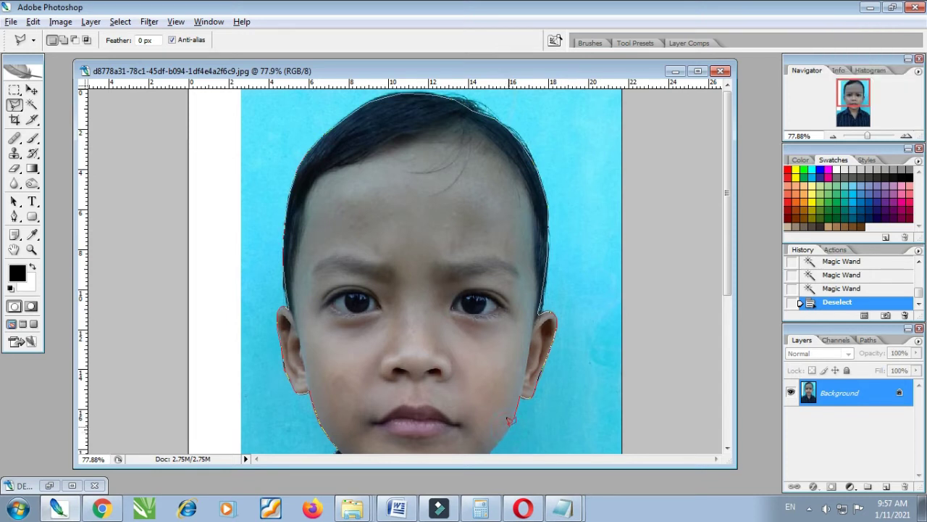
Step: Finish the lasso outline down the jaw, collar and shoulder on the photo's right side and close it around the background outside the canvas
mouse_move(517, 382)
left_mouse_down()
mouse_move(538, 207)
mouse_move(508, 275)
left_mouse_up()
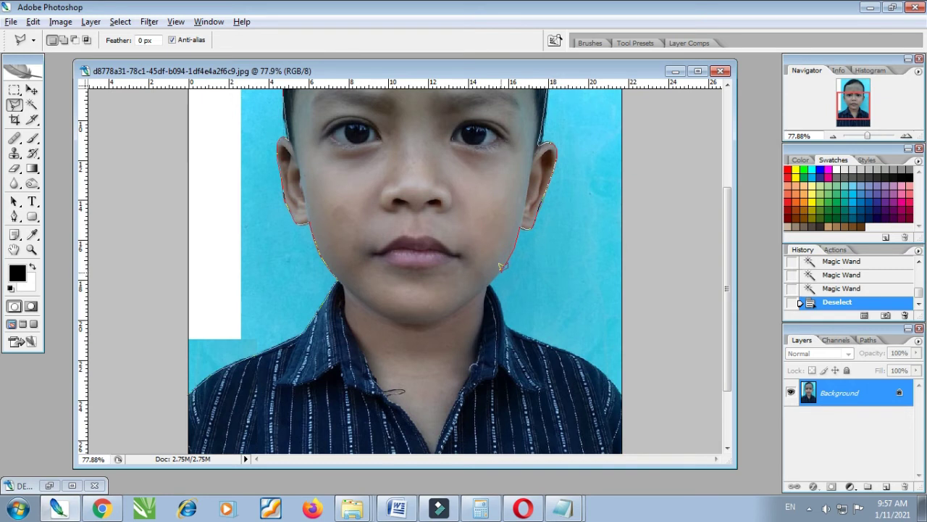
mouse_move(498, 268)
left_mouse_down()
mouse_move(486, 282)
mouse_move(502, 299)
mouse_move(498, 319)
mouse_move(587, 358)
mouse_move(638, 407)
mouse_move(631, 18)
mouse_move(160, 69)
mouse_move(169, 288)
mouse_move(190, 303)
left_mouse_up()
scroll(631, 398, "up", 3)
scroll(165, 95, "down", 5)
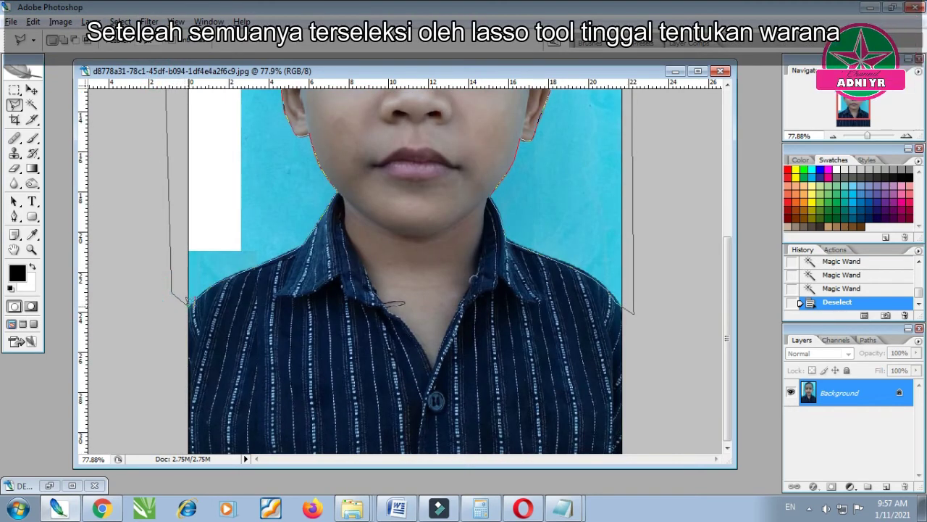
double_click(190, 303)
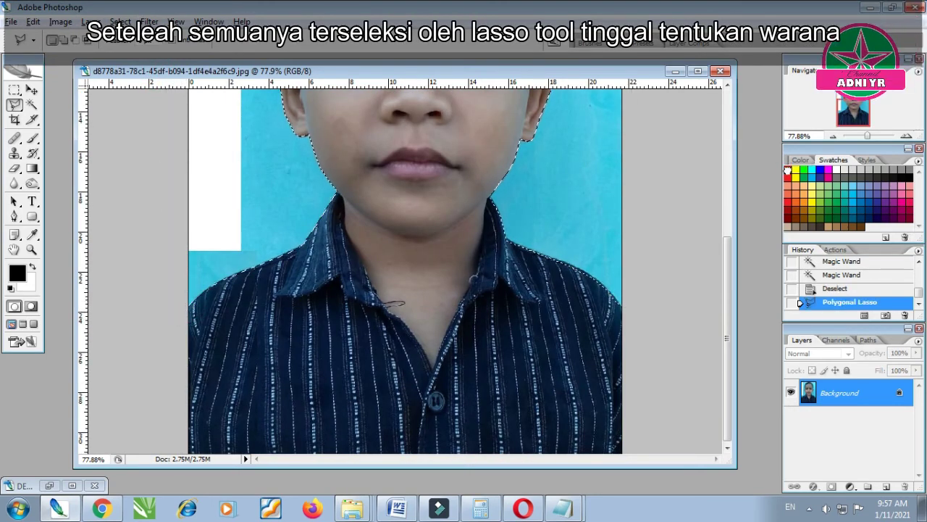
Step: Make red the background color, clear the selected backdrop to it and deselect
left_click(789, 169)
left_click(31, 268)
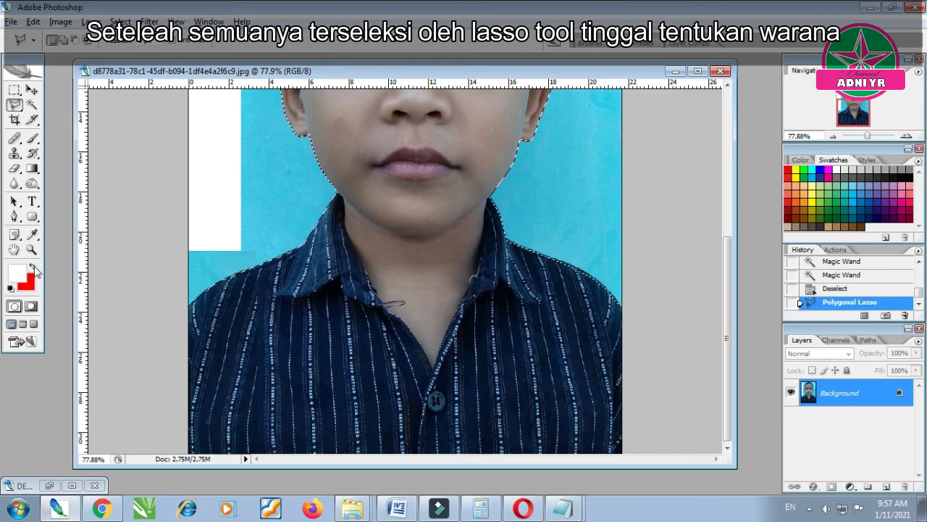
scroll(408, 306, "up", 3)
key("Delete")
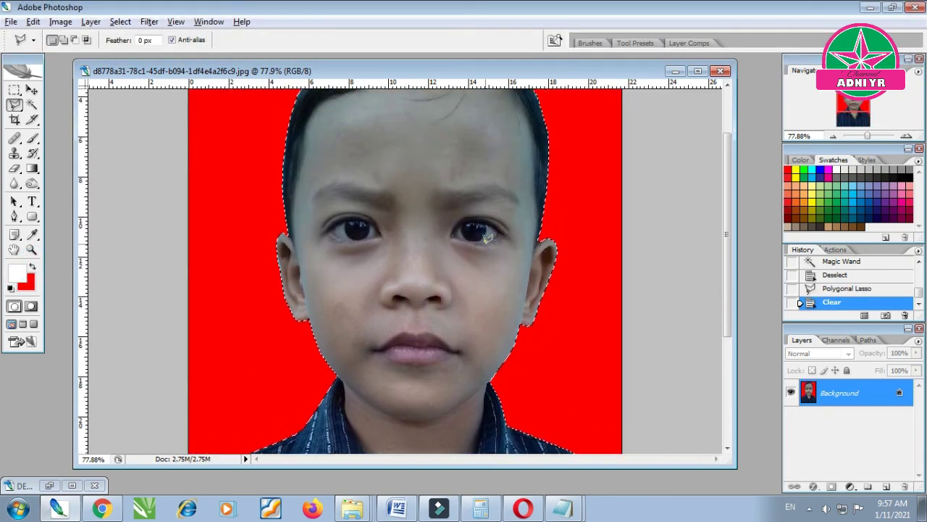
scroll(488, 236, "up", 4)
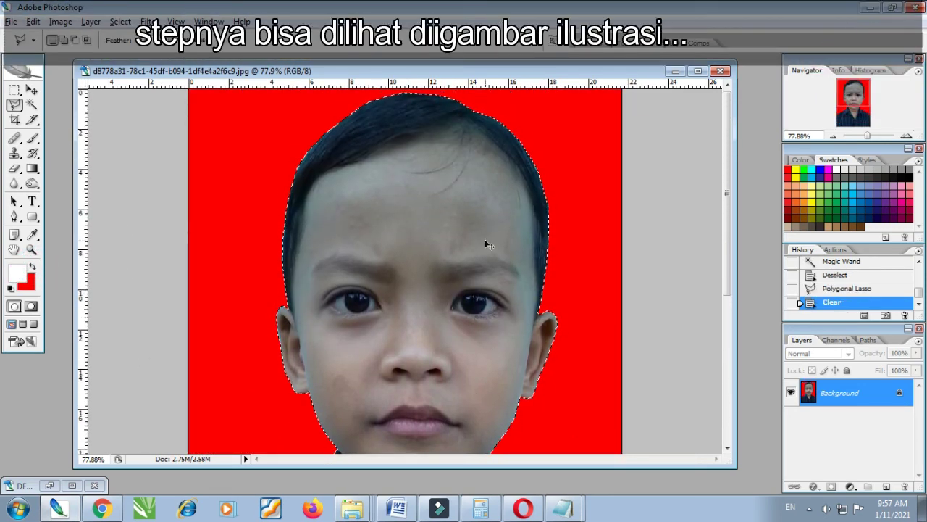
key("ctrl+d")
Step: Soften the cut-out edge along the shoulder, face and ear on the photo's left side using the Blur tool with brush size 90
scroll(427, 210, "down", 5)
scroll(429, 203, "down", 2)
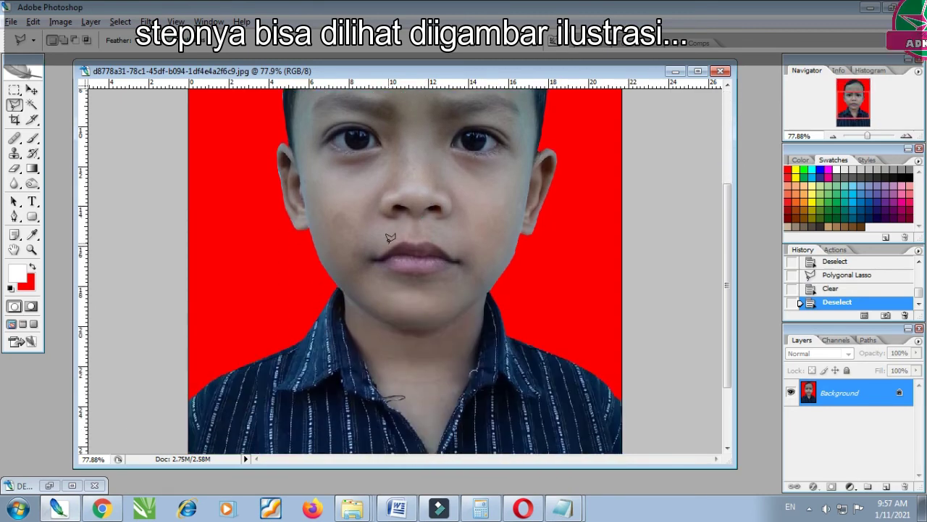
scroll(652, 199, "up", 2)
scroll(683, 230, "up", 1)
key("r")
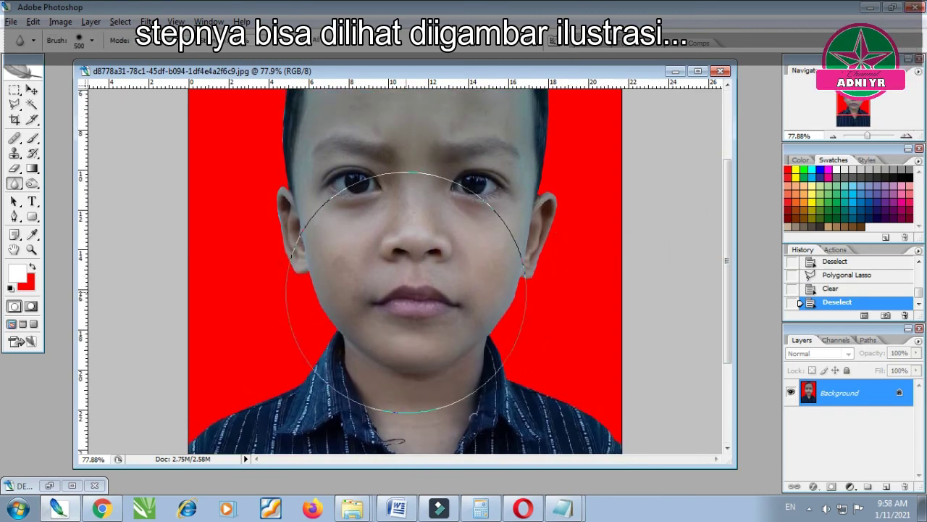
key("bracketleft")
key("bracketleft")
key("bracketleft")
key("bracketleft")
key("bracketleft")
key("bracketleft")
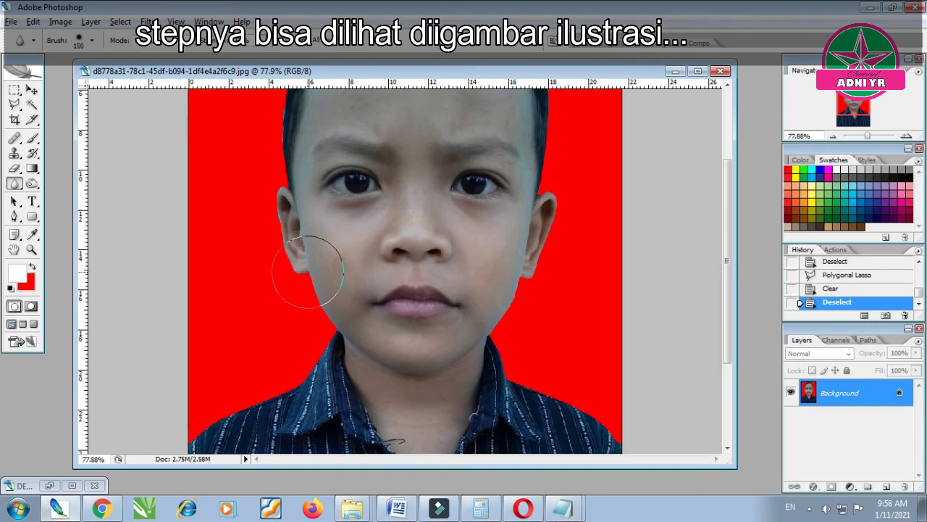
key("bracketleft")
key("bracketleft")
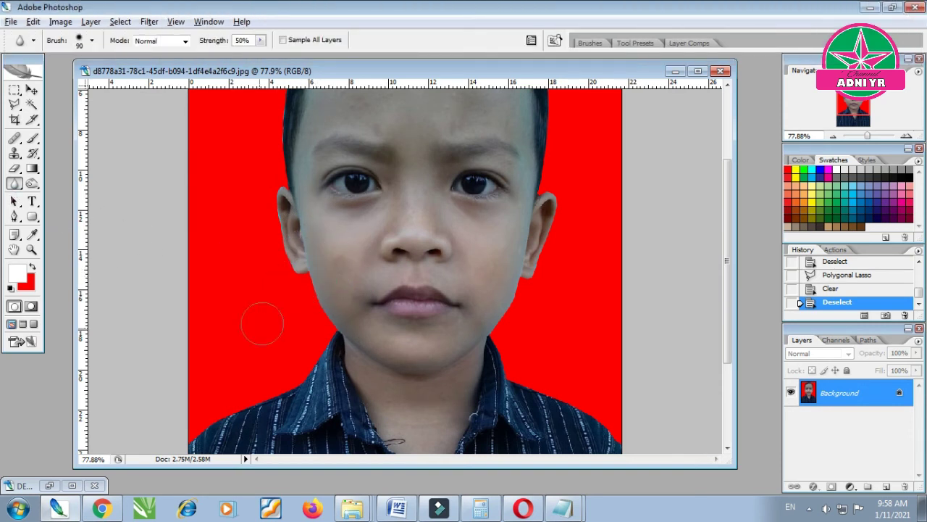
mouse_move(181, 428)
left_mouse_down()
mouse_move(300, 374)
mouse_move(318, 324)
mouse_move(313, 288)
mouse_move(268, 198)
left_mouse_up()
scroll(268, 197, "up", 3)
left_click_drag(275, 257, 275, 141)
scroll(260, 224, "up", 2)
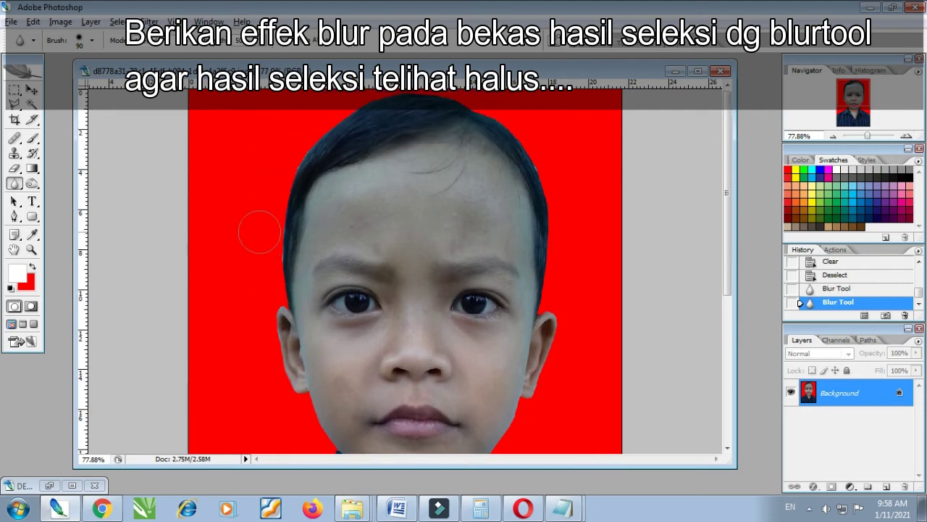
Step: Blur the cut-out edge over the top of the hair and down the photo's right side
mouse_move(394, 105)
left_mouse_down()
mouse_move(483, 109)
mouse_move(541, 152)
mouse_move(564, 230)
mouse_move(560, 288)
mouse_move(553, 314)
mouse_move(557, 270)
mouse_move(543, 338)
mouse_move(512, 354)
mouse_move(554, 320)
mouse_move(525, 375)
left_mouse_up()
scroll(554, 297, "down", 2)
scroll(524, 375, "down", 2)
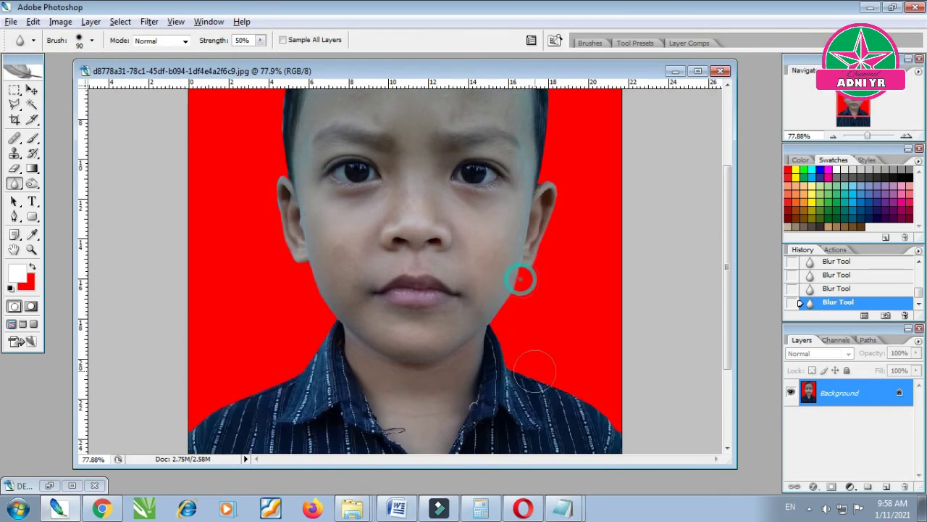
Step: Transfer the finished portrait into the blank Microsoft Word document and select it there
left_click(832, 136)
left_click(832, 136)
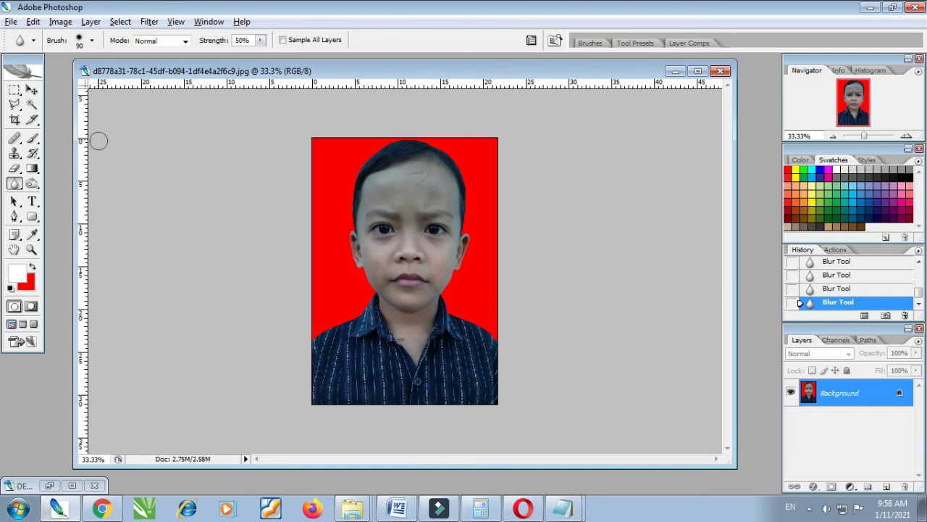
left_click(32, 90)
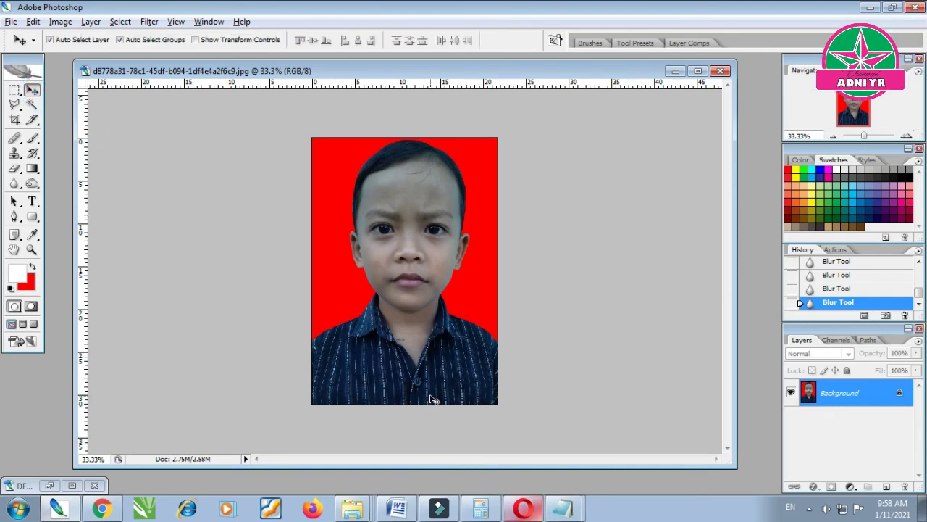
left_click(396, 506)
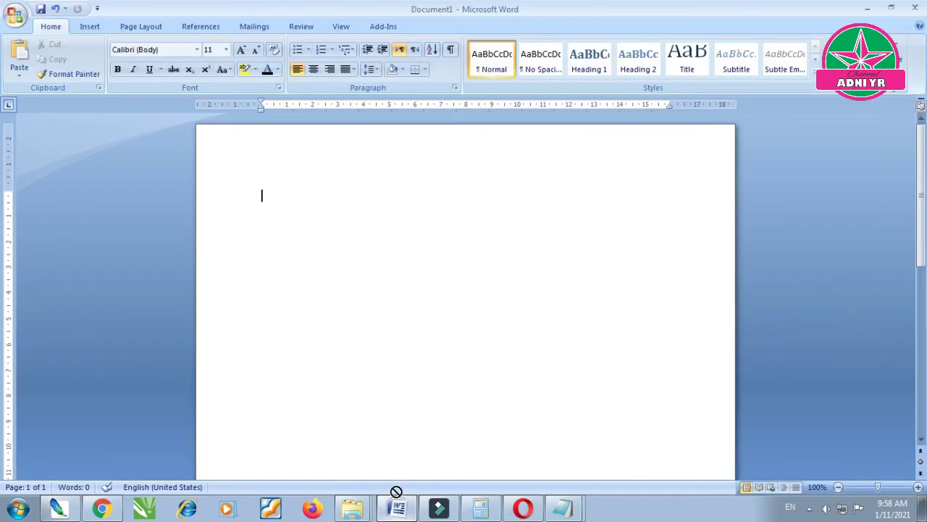
key("ctrl+v")
left_click(406, 273)
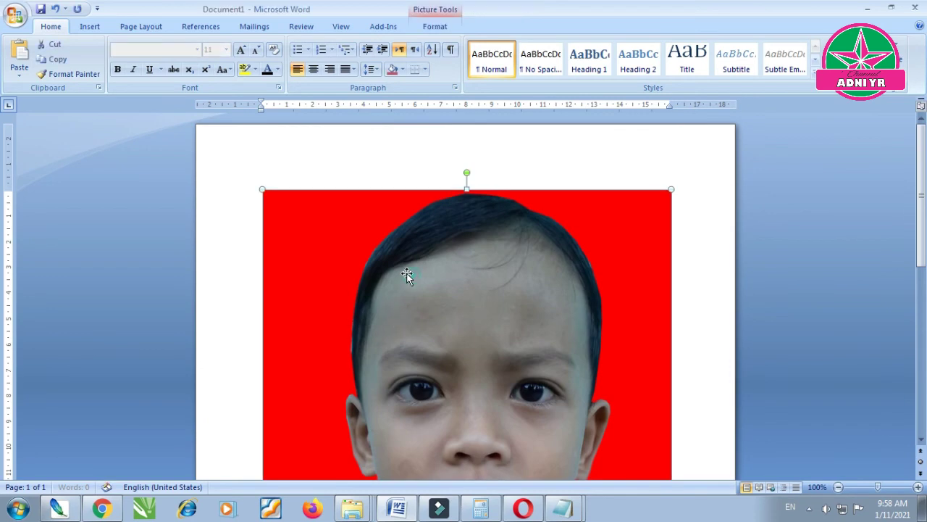
Step: Set the picture's text wrapping to In Front of Text and move it toward the page's upper-left corner
left_click(435, 26)
left_click(699, 74)
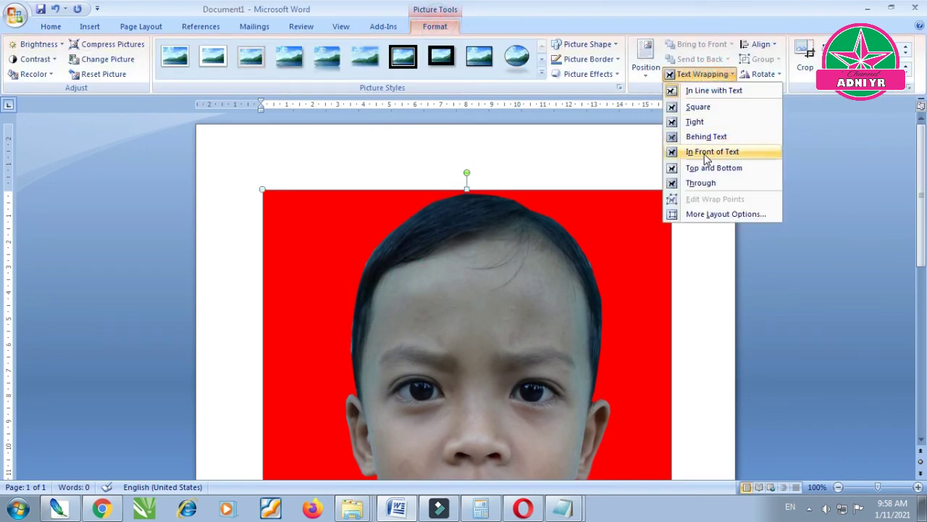
left_click(704, 152)
left_click_drag(525, 248, 489, 216)
Step: Set the picture's width to 4 cm and move it slightly closer to the page's top edge
left_click(877, 70)
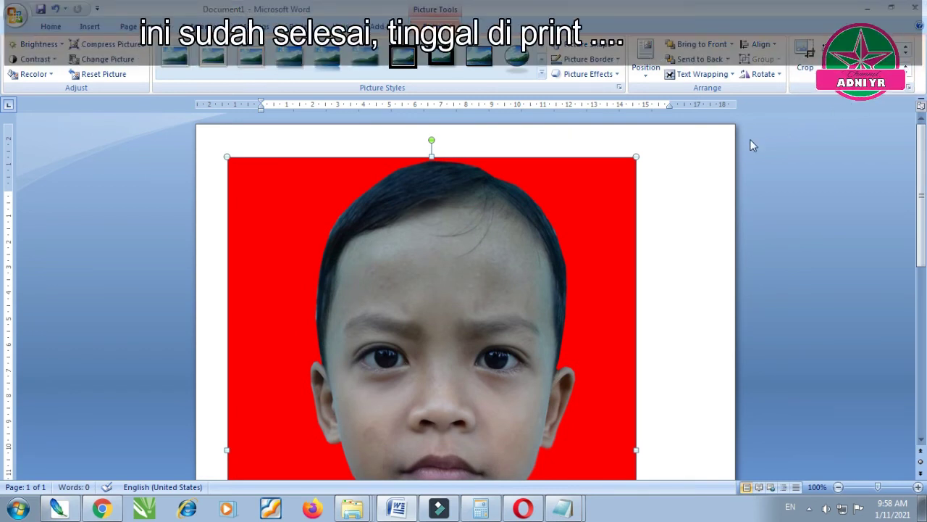
key("Return")
left_click(291, 203)
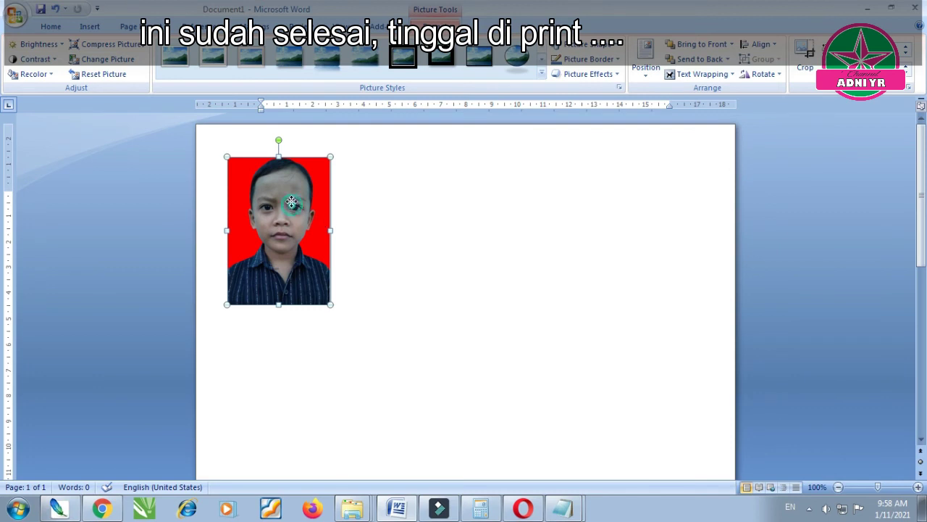
left_click_drag(291, 203, 321, 213)
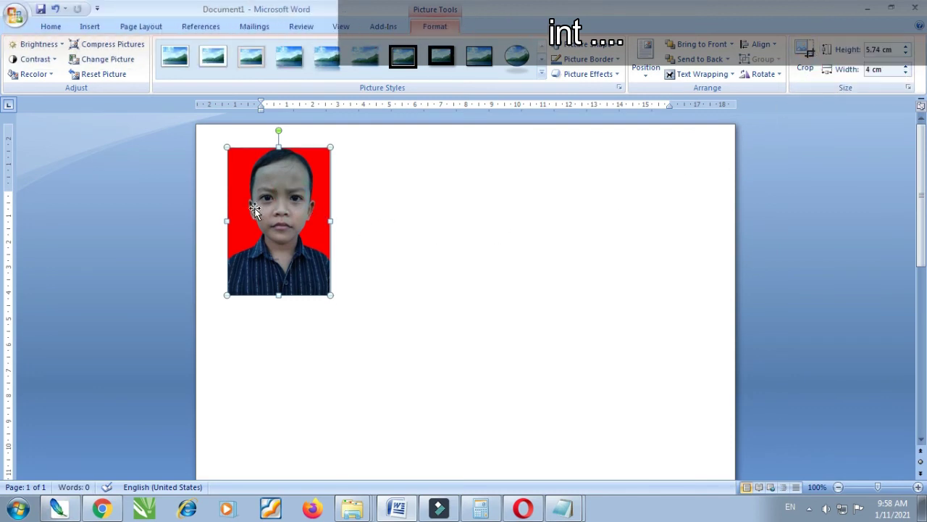
Step: Crop a thin strip off the picture's left side, down to a width of about 3.84 cm
left_click(805, 52)
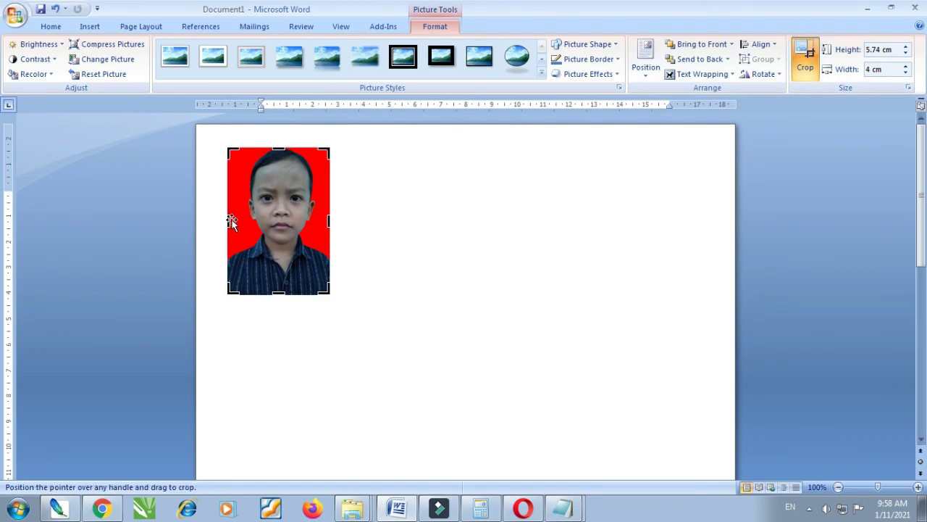
left_click_drag(227, 220, 232, 218)
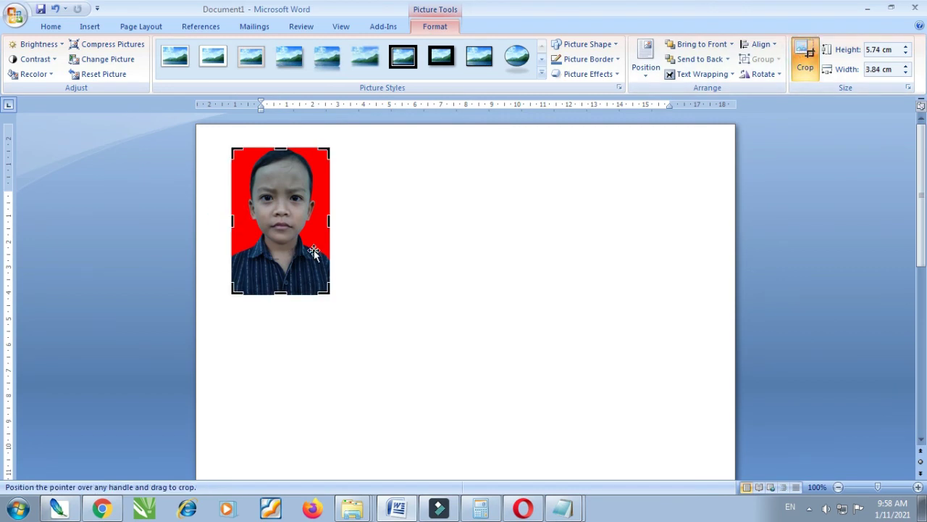
left_click(435, 249)
Step: Set the cropped picture's width to 4 cm
left_click(283, 208)
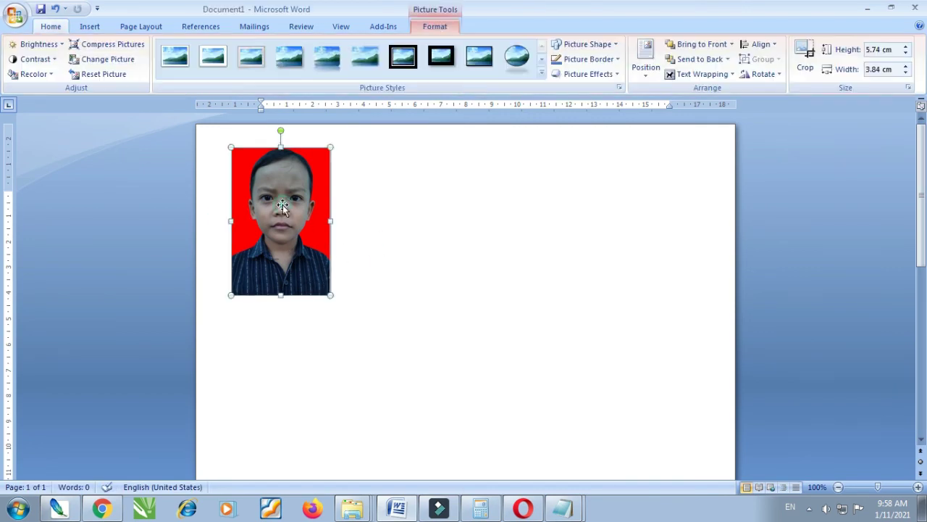
left_click(878, 69)
type("4")
key("Return")
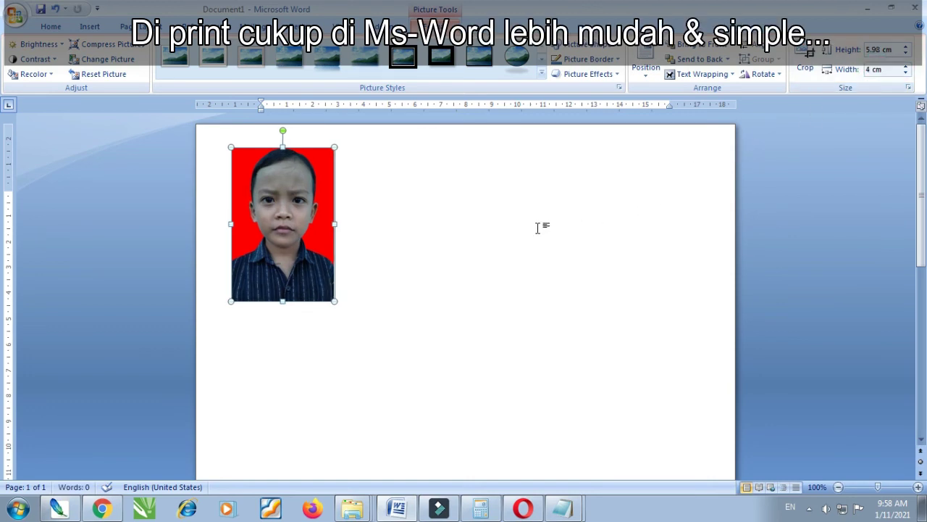
Step: Move the resized portrait closer to the page's left edge
left_click(393, 248)
left_click(281, 191)
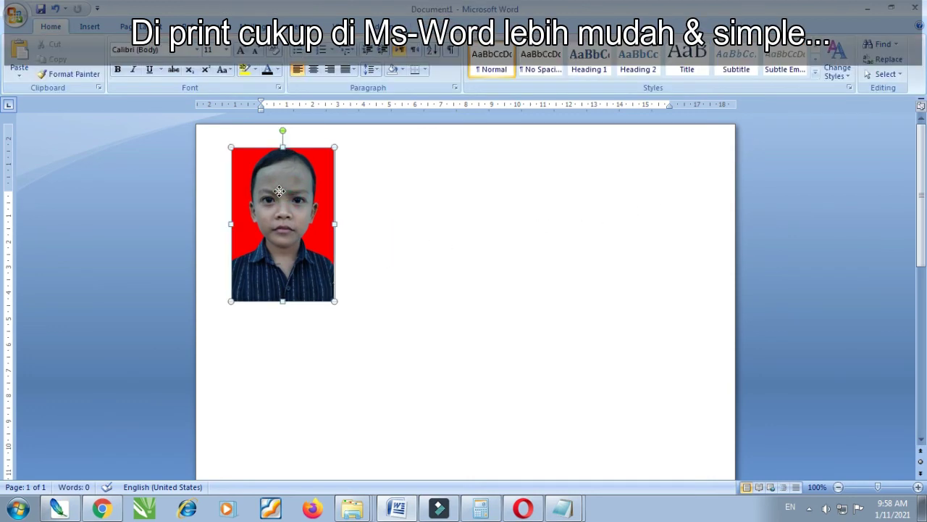
left_click_drag(279, 190, 265, 190)
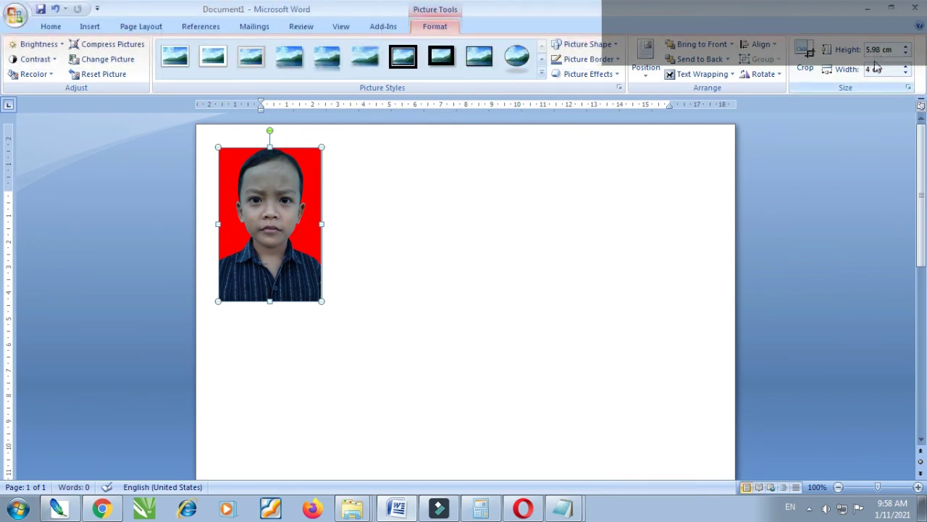
left_click(532, 292)
left_click(286, 214)
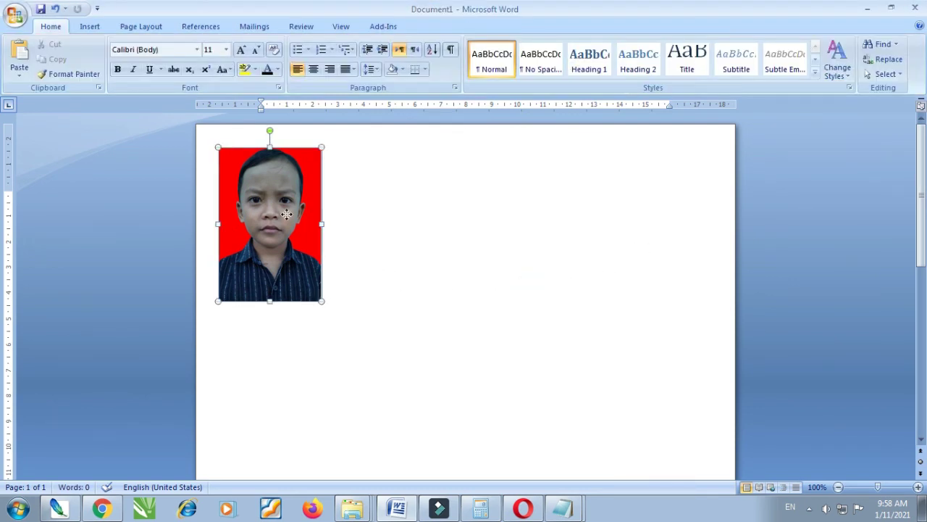
left_click(418, 267)
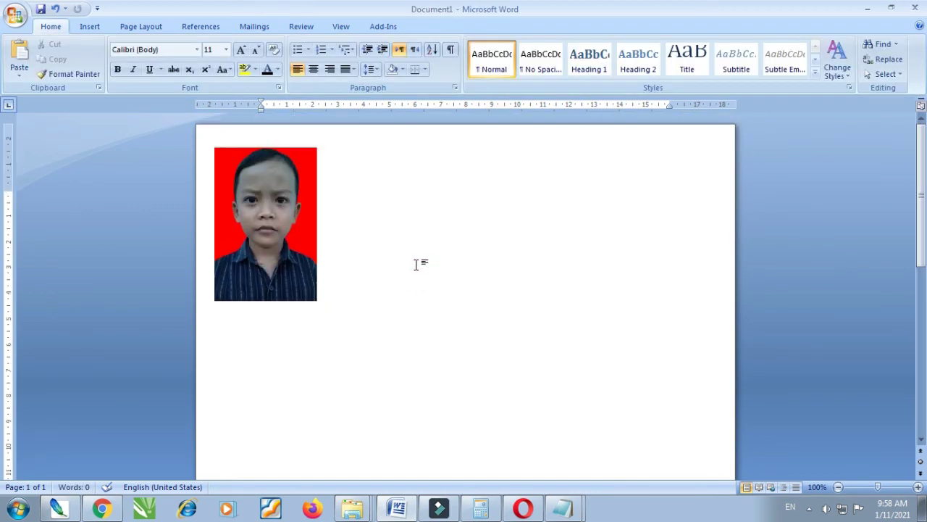
Step: Duplicate the portrait and place the copy beside the original with a small gap, level with it
left_click(410, 276)
left_click(274, 214)
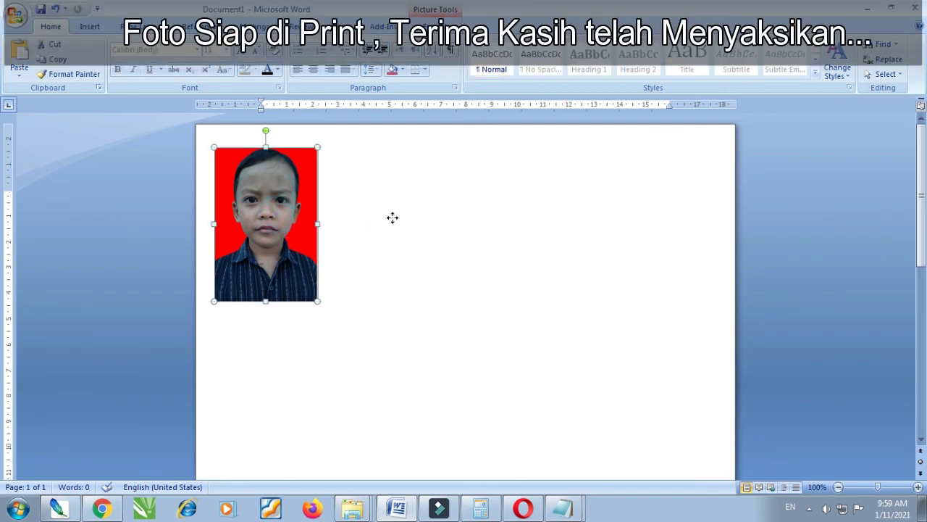
key("ctrl+v")
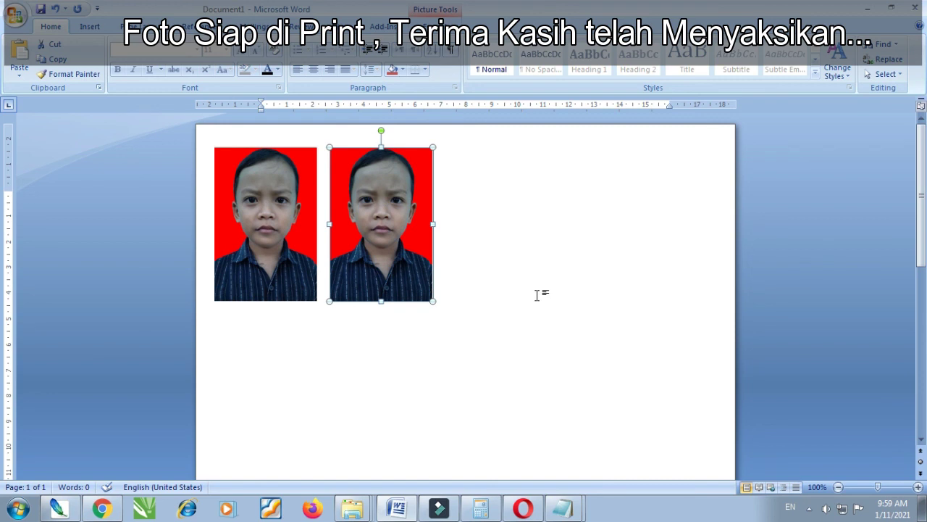
left_click(537, 295)
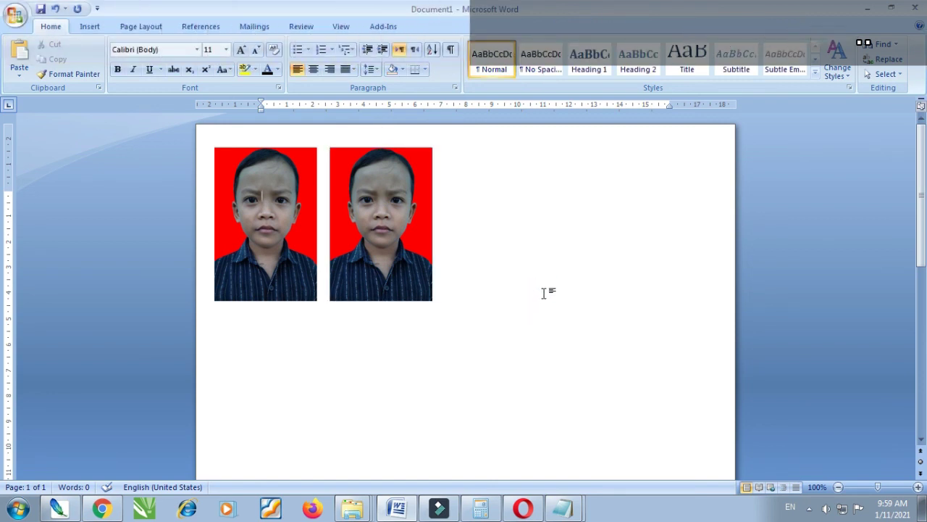
Step: Start printing the document and open the properties of the EPSON L310 Series printer
left_click(544, 291)
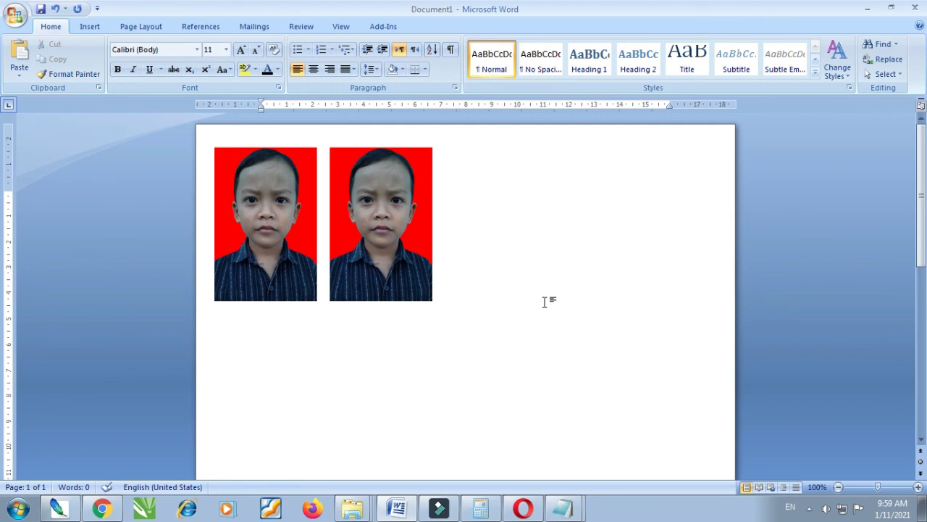
left_click(542, 332)
key("ctrl+p")
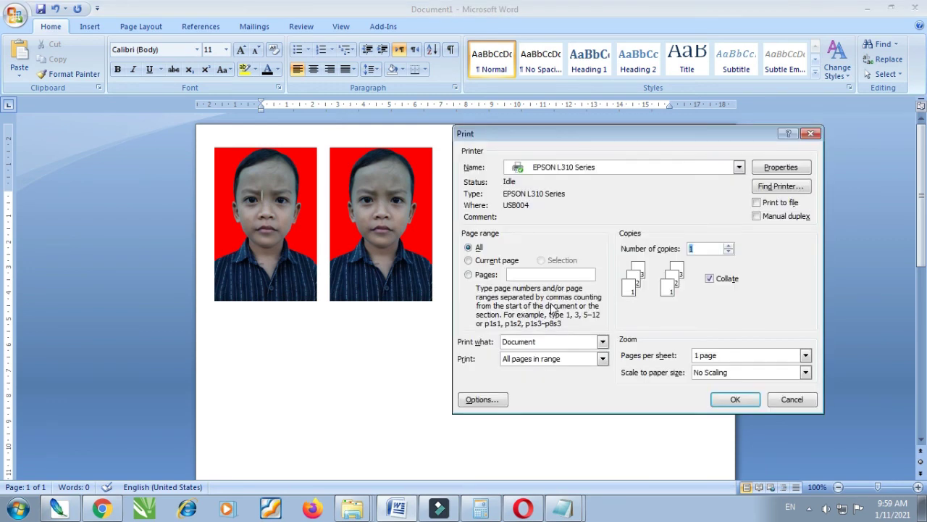
left_click(781, 167)
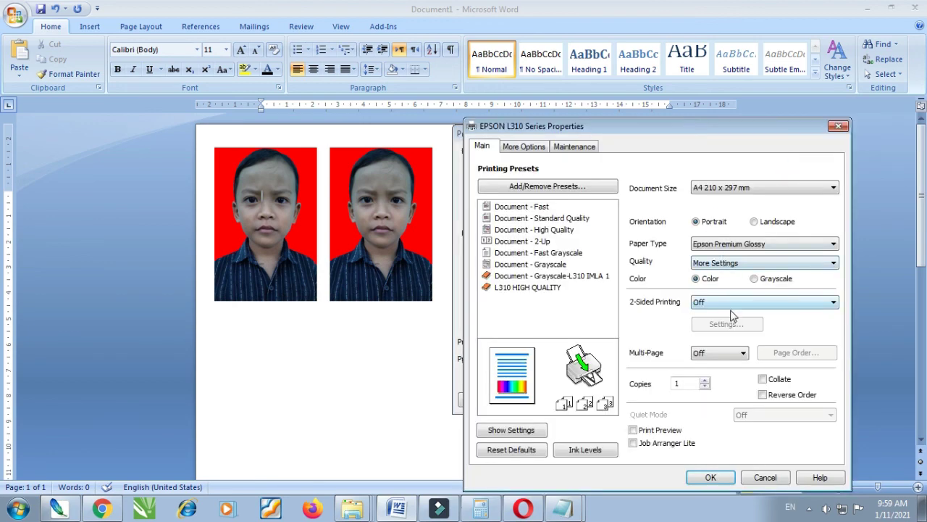